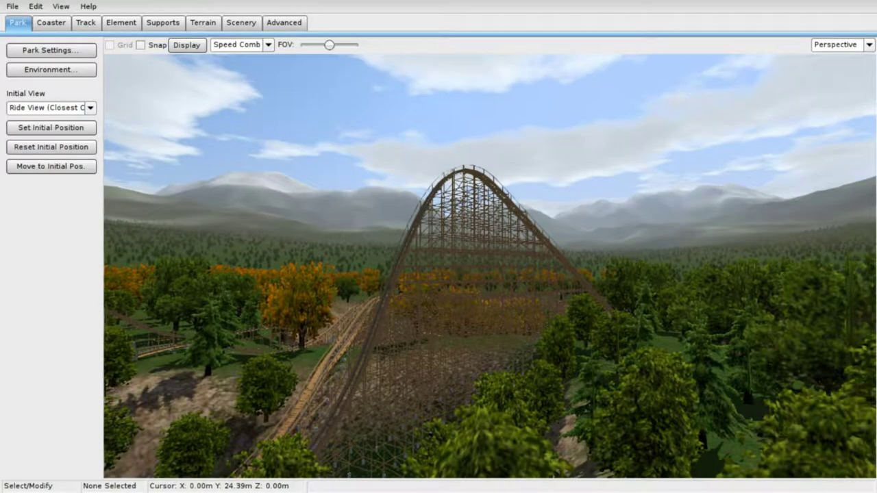
# Move to the open grass beside the wooden coaster and switch to scenery editing.
pyautogui.press('w')
pyautogui.moveTo(490, 266); pyautogui.dragTo(712, 229, button='right')
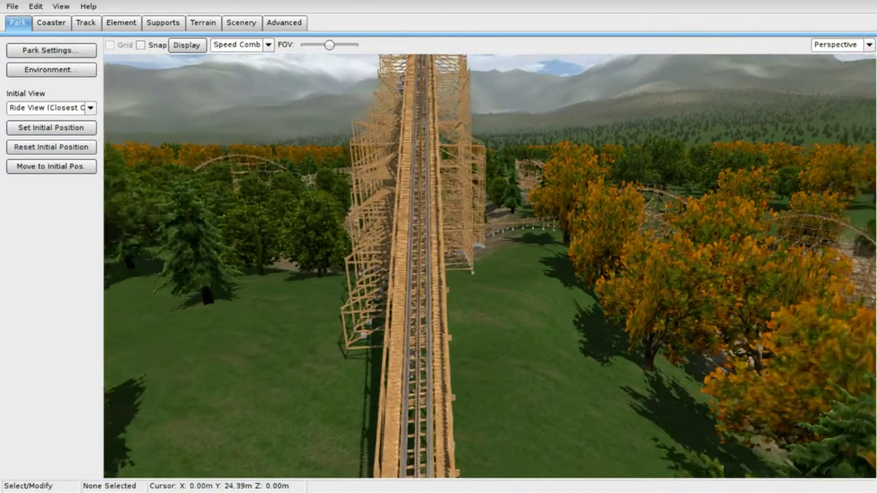
pyautogui.moveTo(490, 265); pyautogui.dragTo(466, 219, button='right')
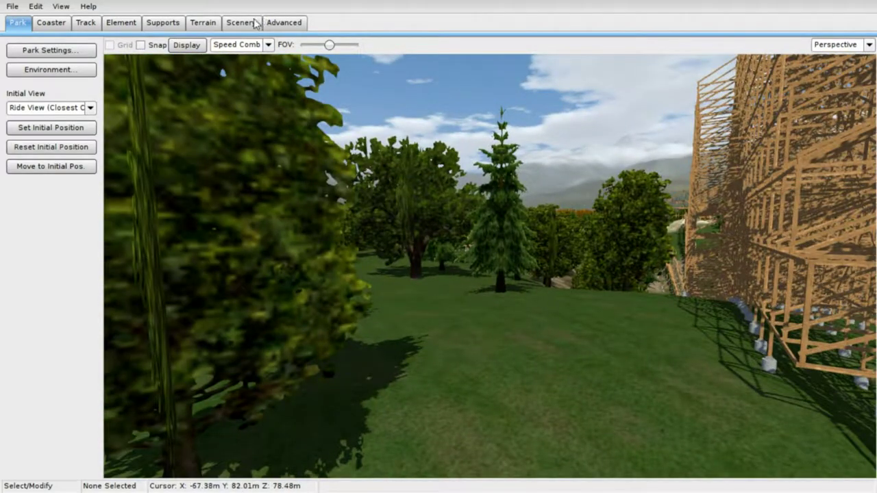
pyautogui.click(255, 24)
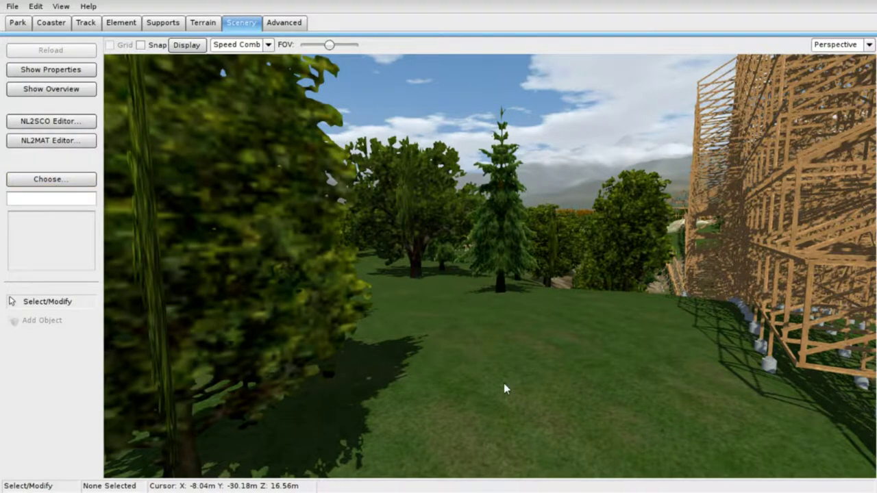
pyautogui.moveTo(504, 385); pyautogui.dragTo(470, 336, button='right')
# Browse the Lights group under Demo Objects in the scene object library.
pyautogui.click(50, 181)
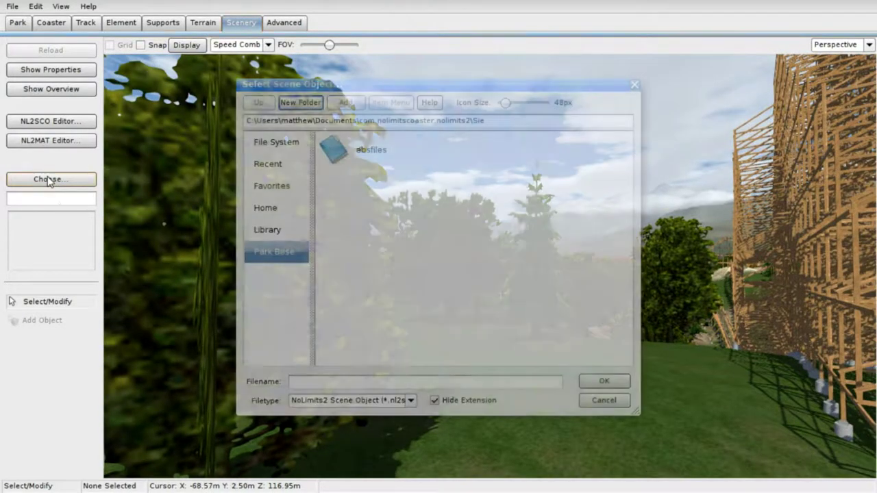
pyautogui.click(287, 232)
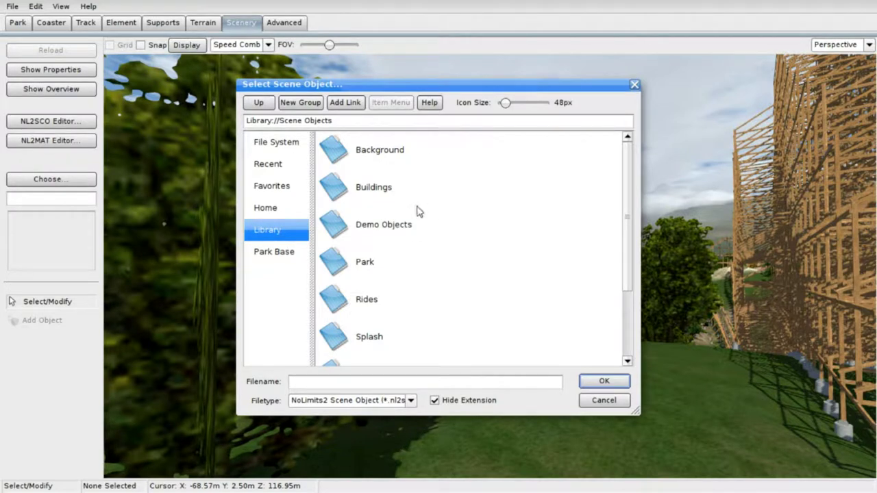
pyautogui.doubleClick(417, 238)
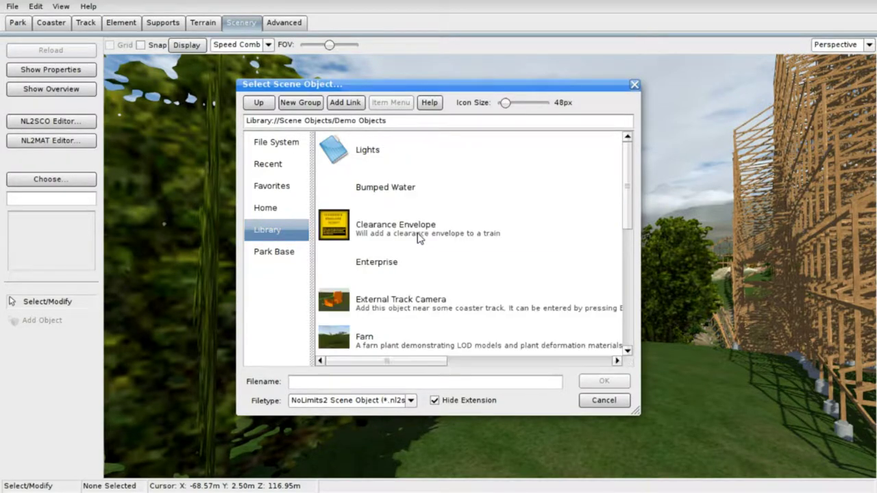
pyautogui.doubleClick(391, 155)
pyautogui.scroll(-1, 423, 253)
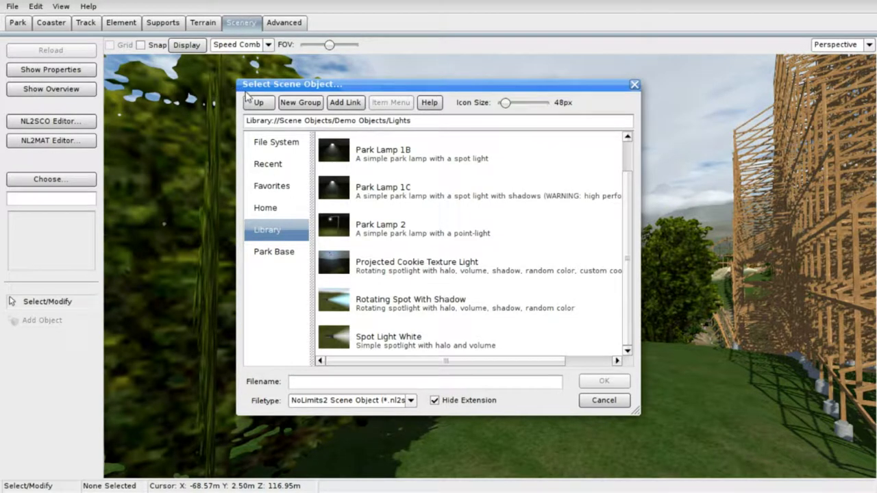
pyautogui.click(267, 104)
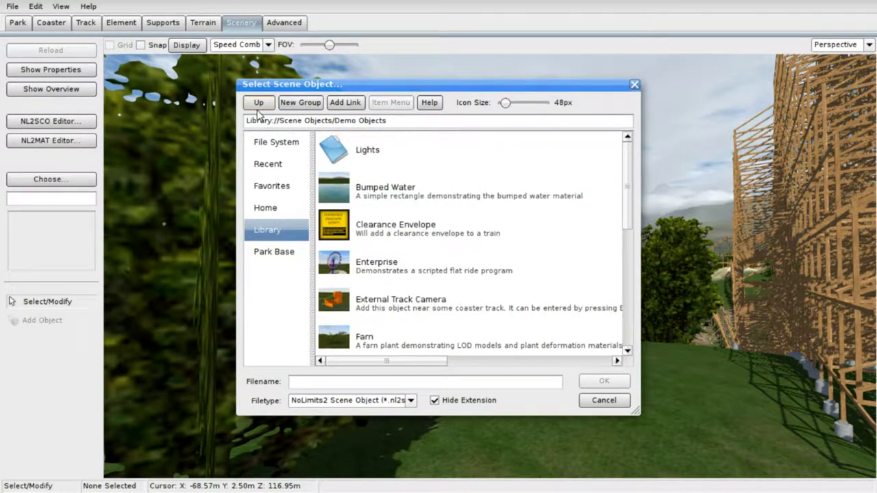
pyautogui.click(259, 103)
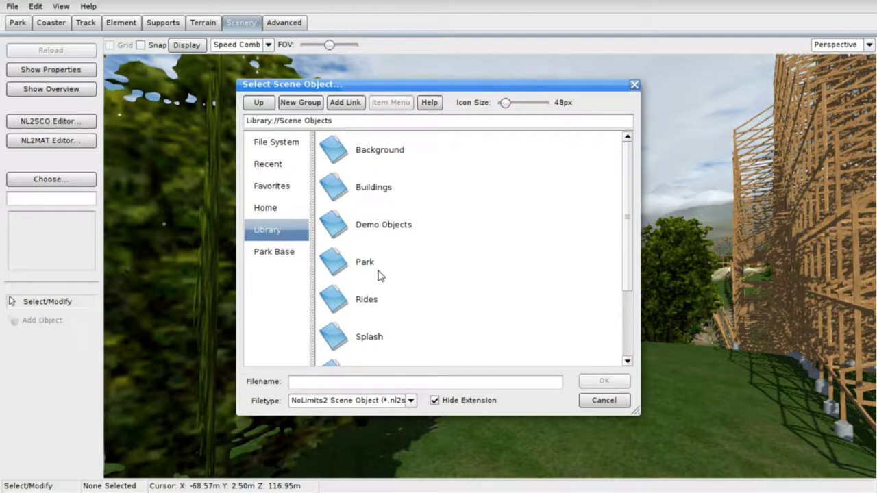
# Look through the lamps in the library's Park Lamp Set.
pyautogui.doubleClick(370, 270)
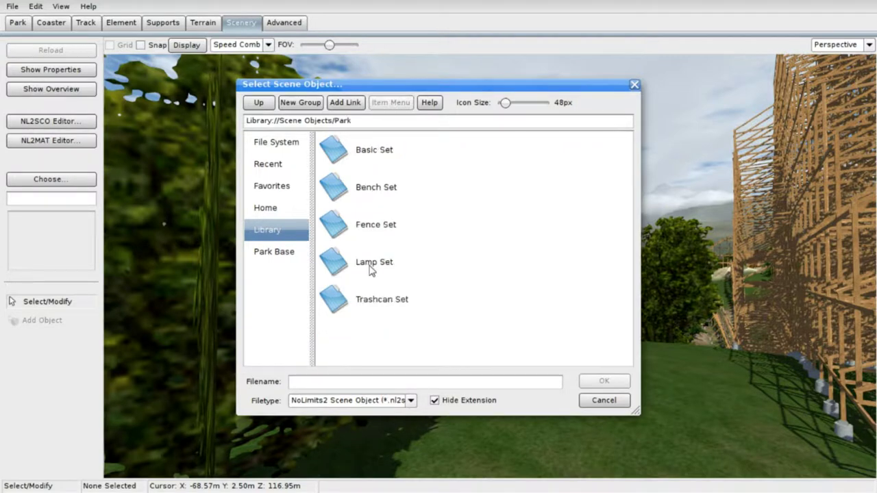
pyautogui.doubleClick(373, 267)
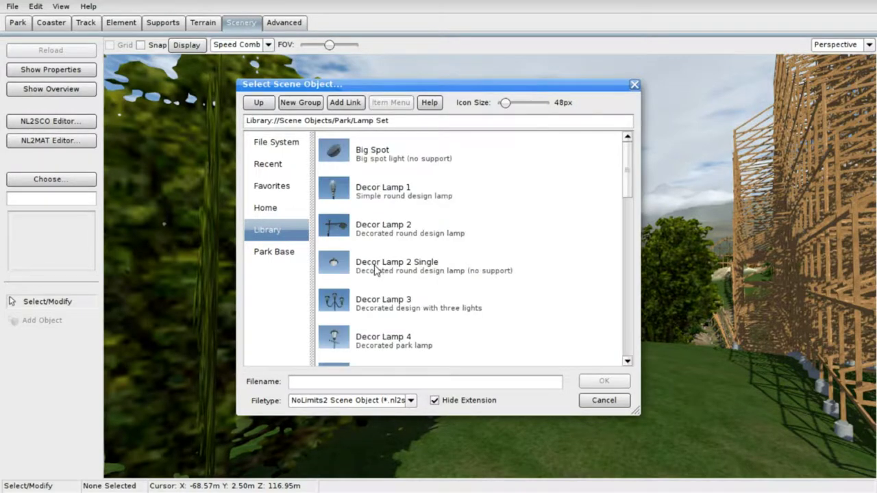
pyautogui.scroll(-10, 377, 271)
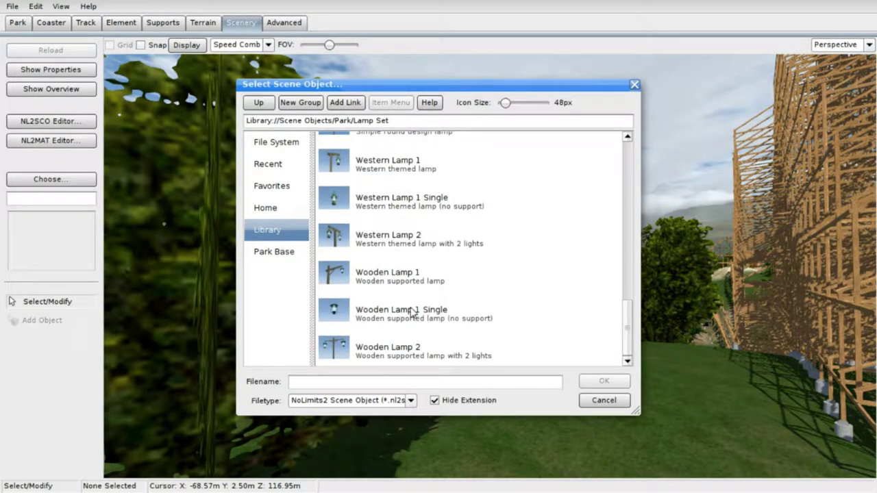
pyautogui.scroll(2, 412, 312)
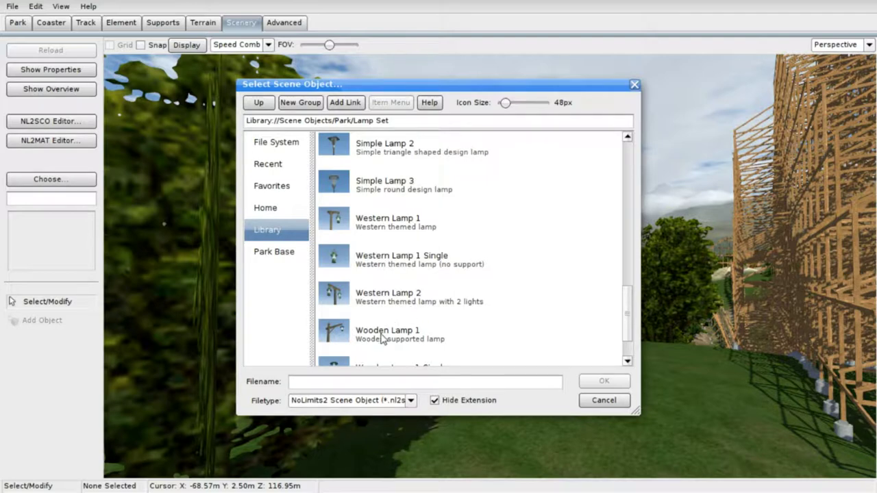
pyautogui.scroll(-1, 451, 252)
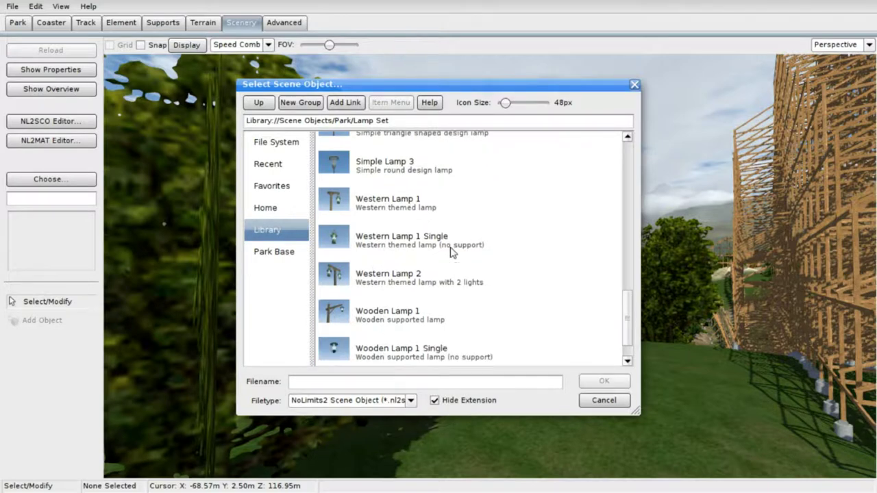
pyautogui.scroll(12, 451, 252)
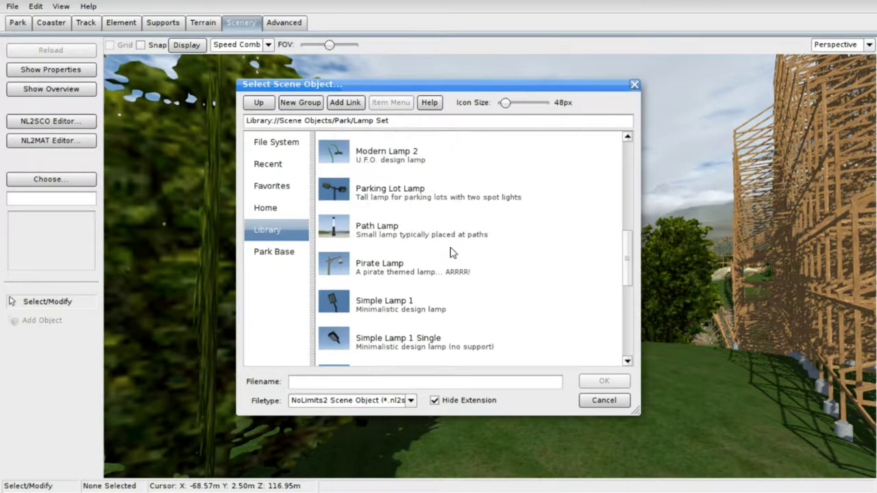
pyautogui.scroll(3, 450, 252)
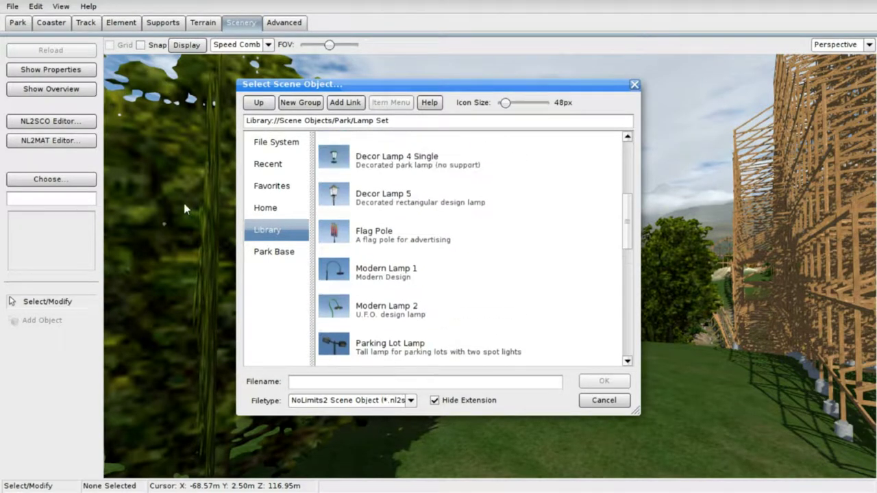
pyautogui.click(257, 103)
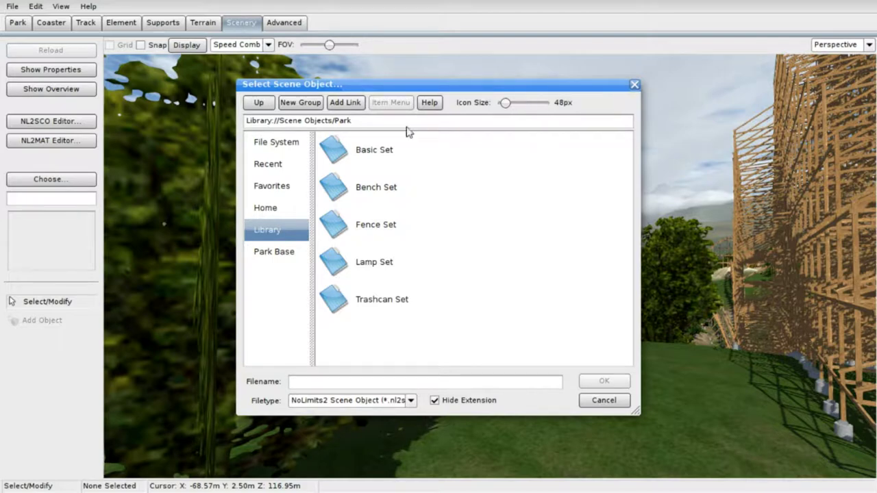
# Choose Western Lamp 1 Single from the Park Lamp Set as the scene object to add.
pyautogui.doubleClick(370, 274)
pyautogui.scroll(-10, 372, 274)
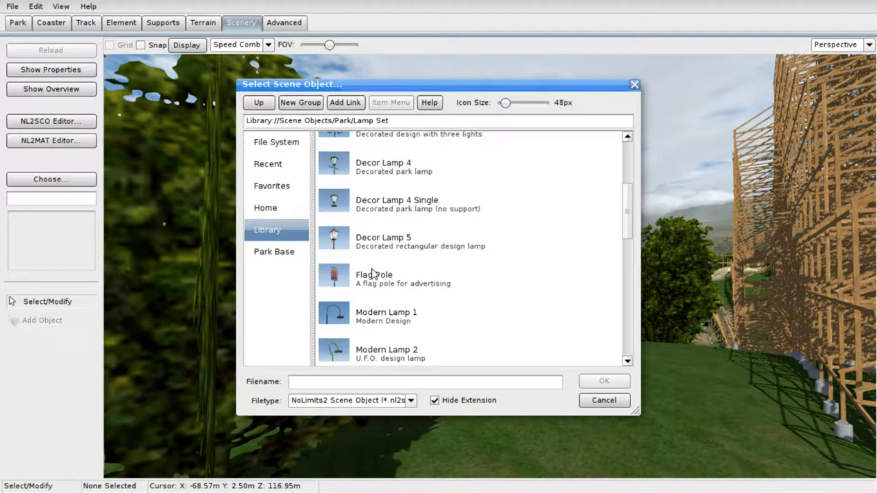
pyautogui.scroll(-3, 372, 274)
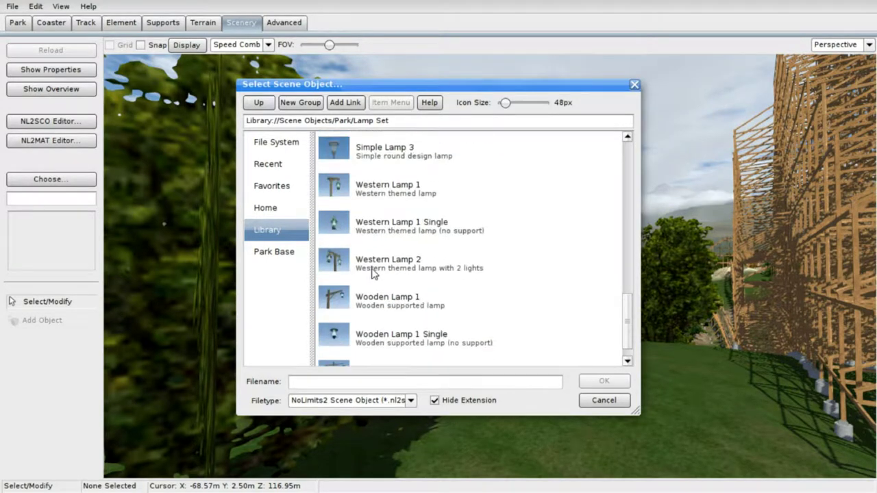
pyautogui.click(397, 223)
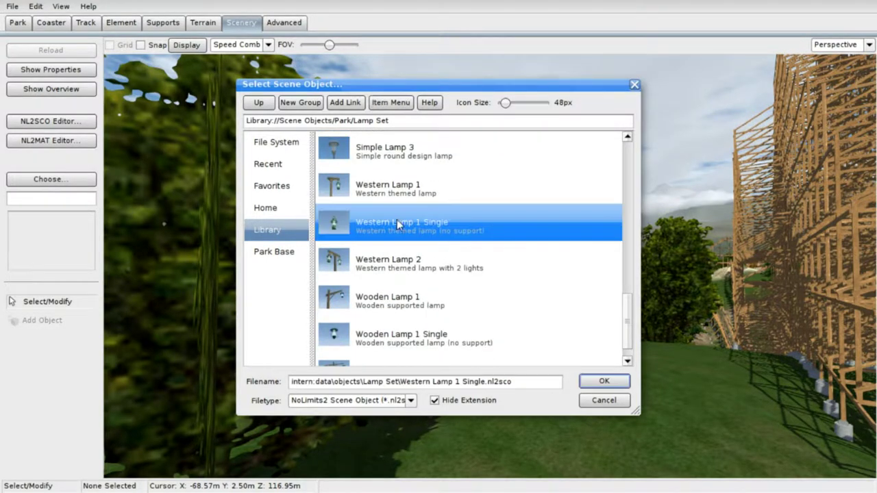
pyautogui.click(595, 385)
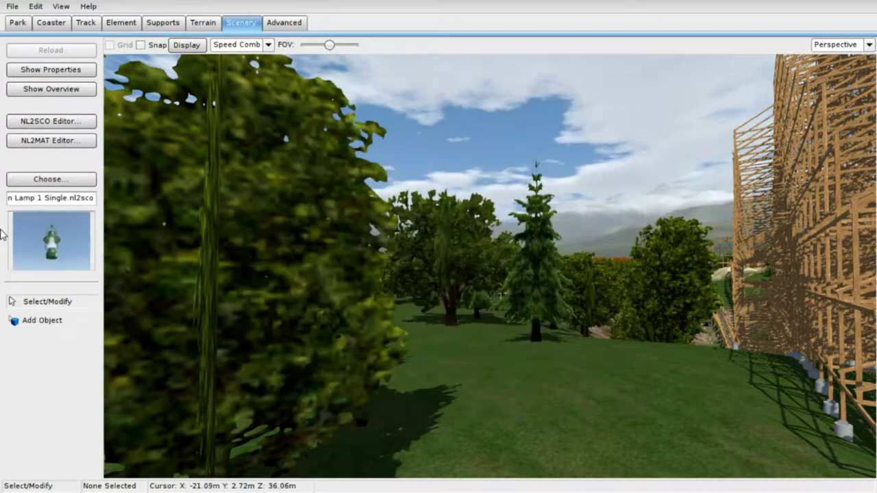
# Place the Western Lamp 1 Single on the open grass and return to Select/Modify mode.
pyautogui.click(43, 322)
pyautogui.moveTo(432, 337); pyautogui.dragTo(430, 328, button='right')
pyautogui.click(402, 297)
pyautogui.click(402, 296)
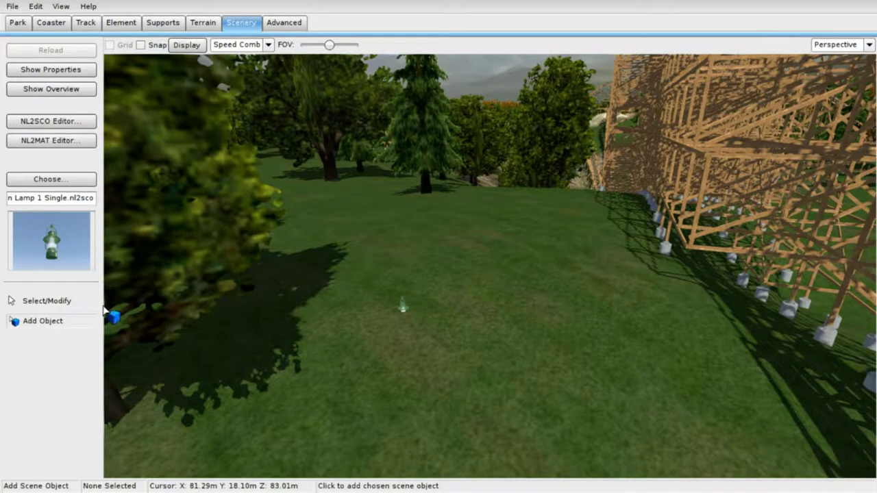
pyautogui.click(65, 302)
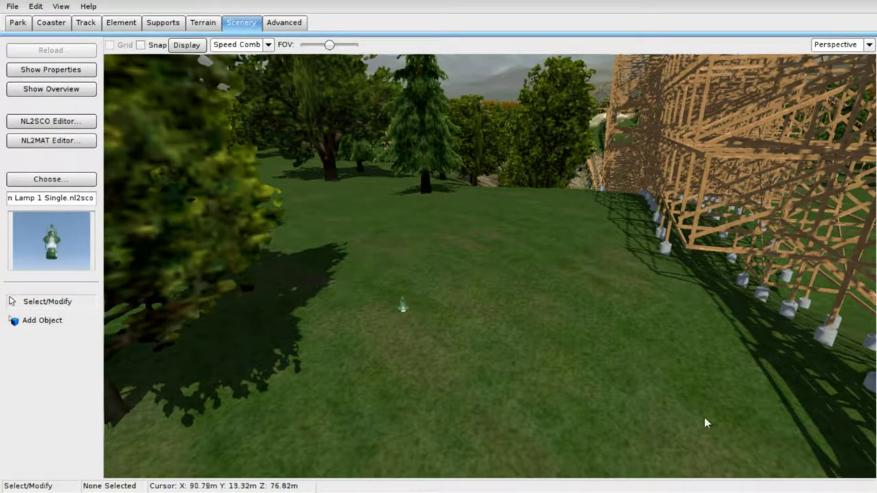
# Examine the instance properties of the placed western lamp.
pyautogui.doubleClick(402, 310)
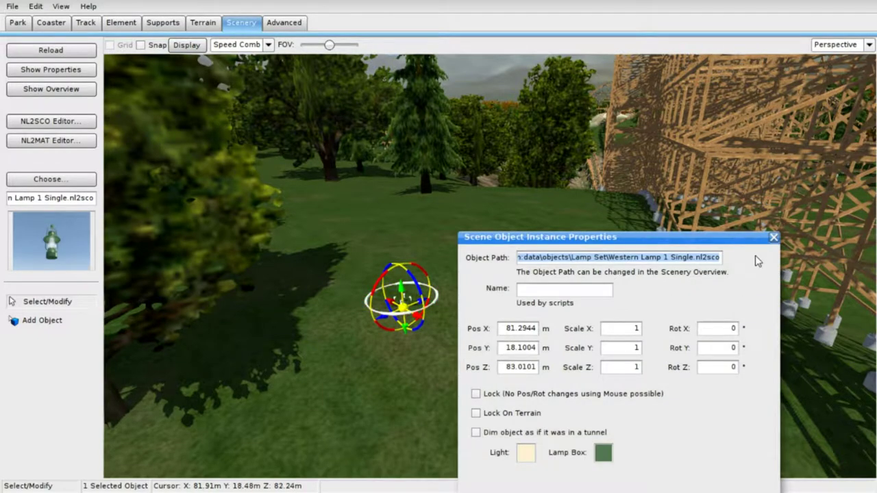
pyautogui.click(775, 239)
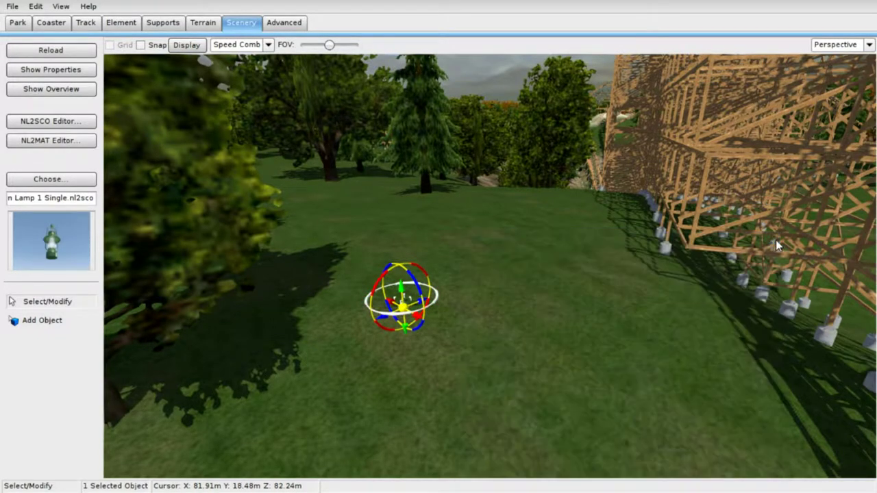
pyautogui.moveTo(641, 285); pyautogui.dragTo(636, 259, button='right')
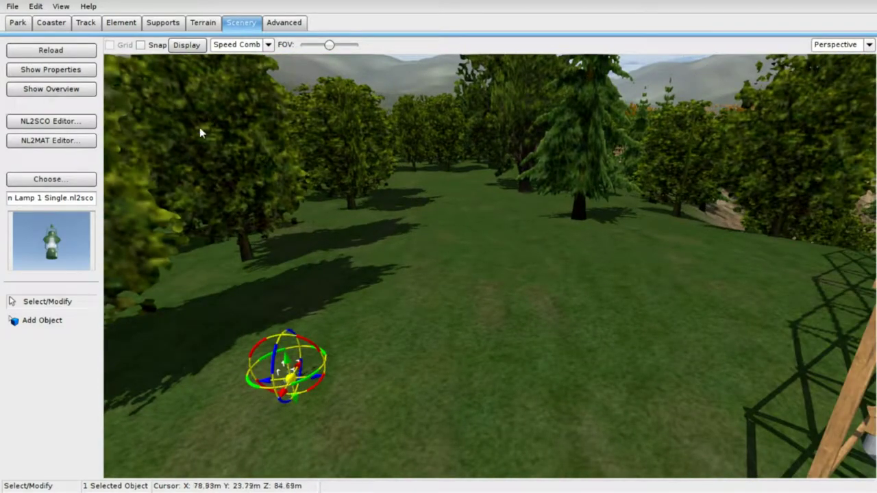
# Choose Simple Lamp 2 from the Lamp Set and place one on the grass beyond the western lamp.
pyautogui.click(50, 177)
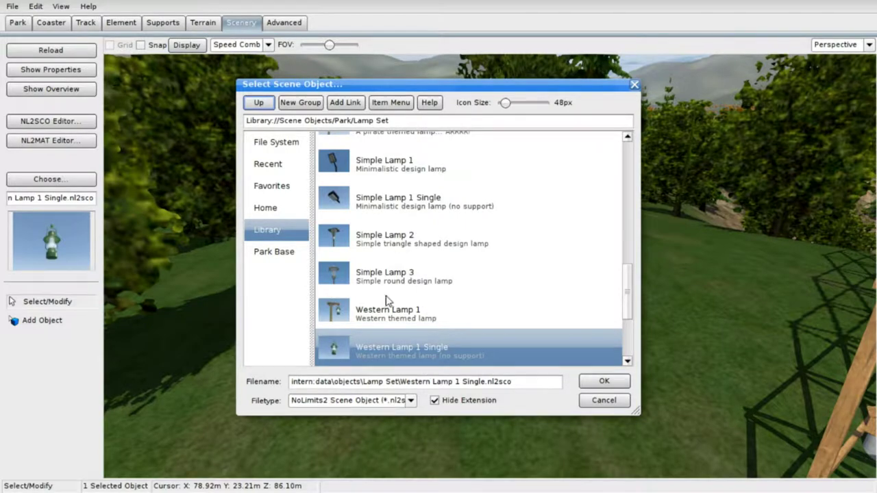
pyautogui.click(376, 247)
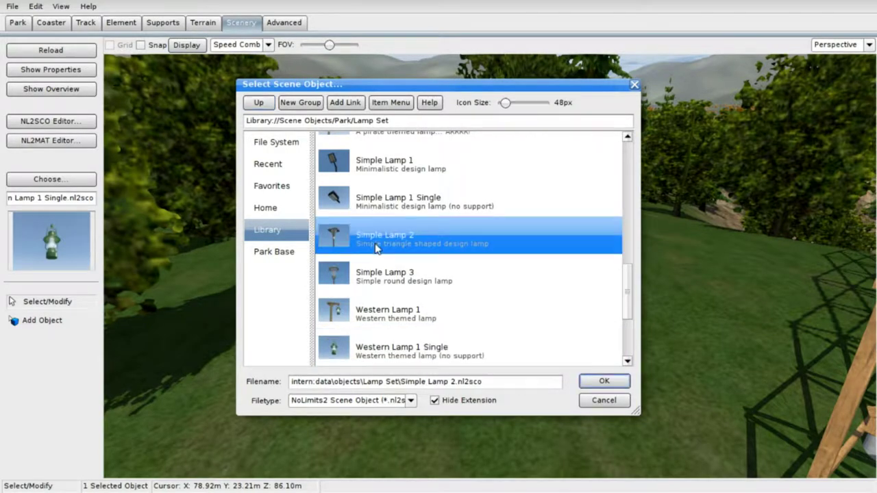
pyautogui.click(604, 381)
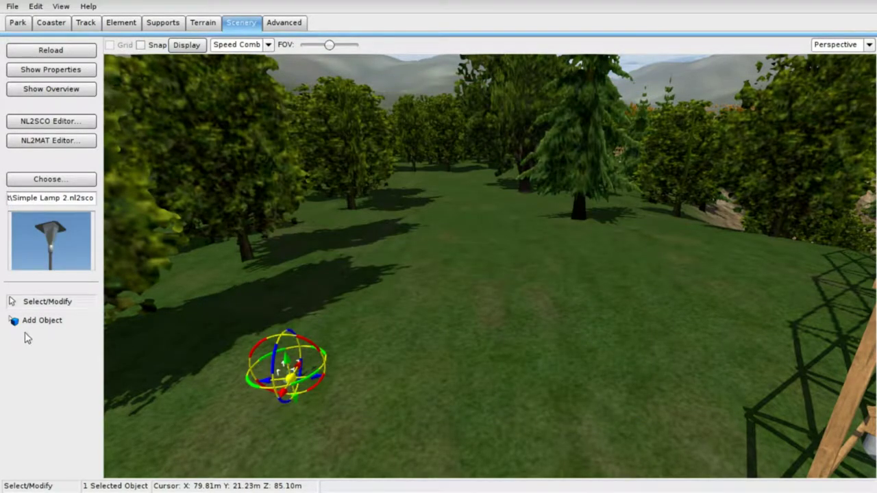
pyautogui.click(28, 325)
pyautogui.click(482, 293)
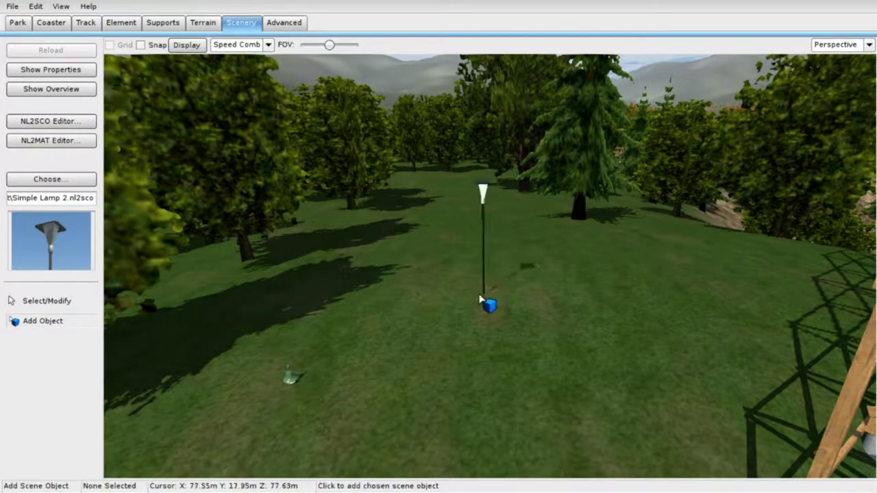
pyautogui.click(66, 303)
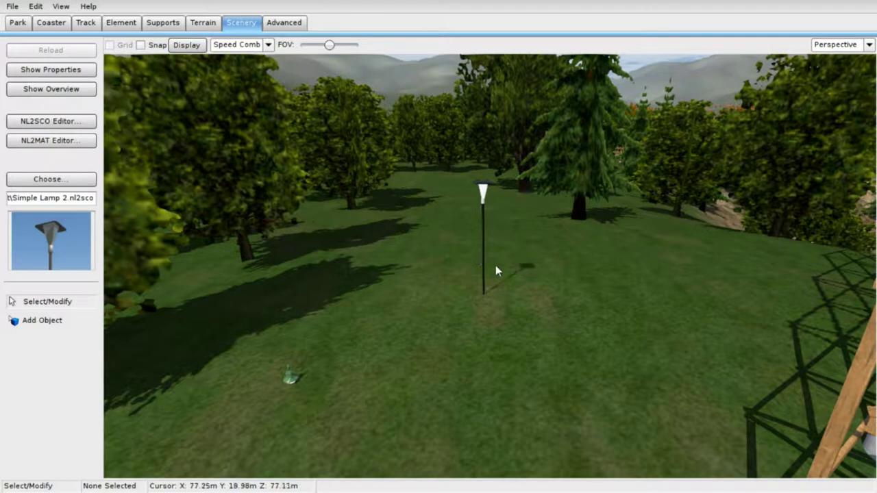
# Check the western lamp's instance properties again and raise the lamp off the ground.
pyautogui.doubleClick(295, 381)
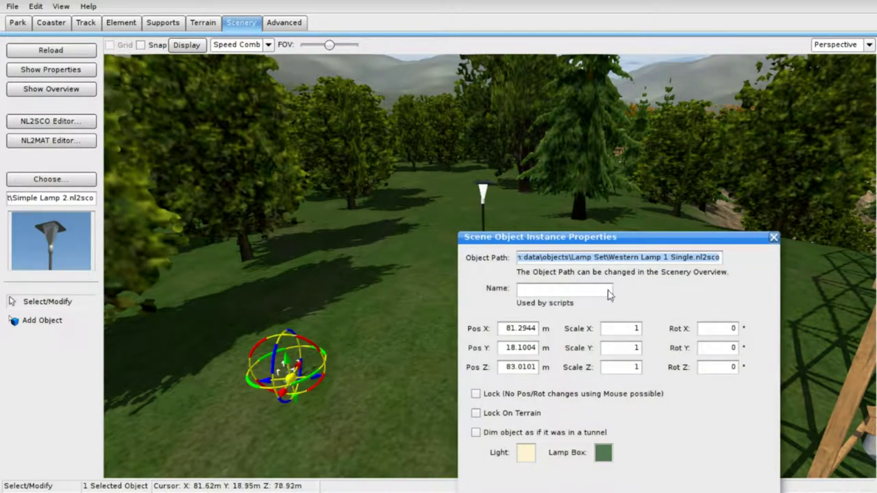
pyautogui.click(773, 238)
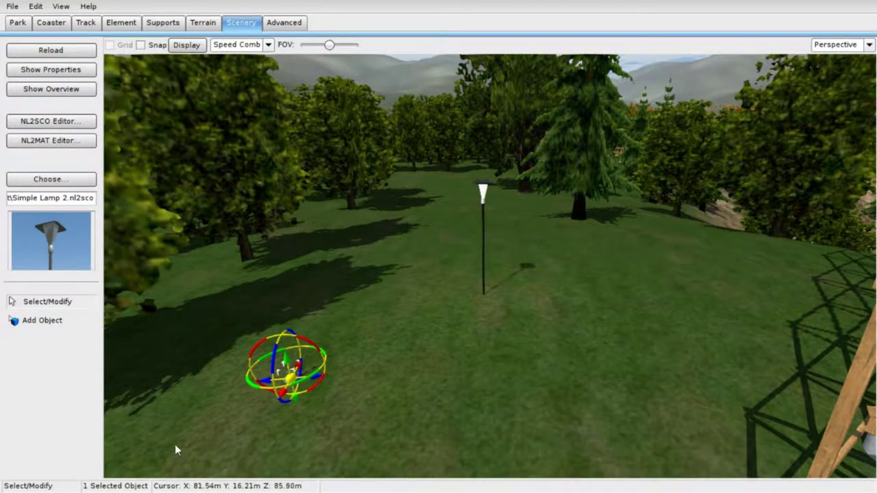
pyautogui.moveTo(289, 359); pyautogui.dragTo(292, 330)
pyautogui.click(292, 343)
pyautogui.click(288, 364)
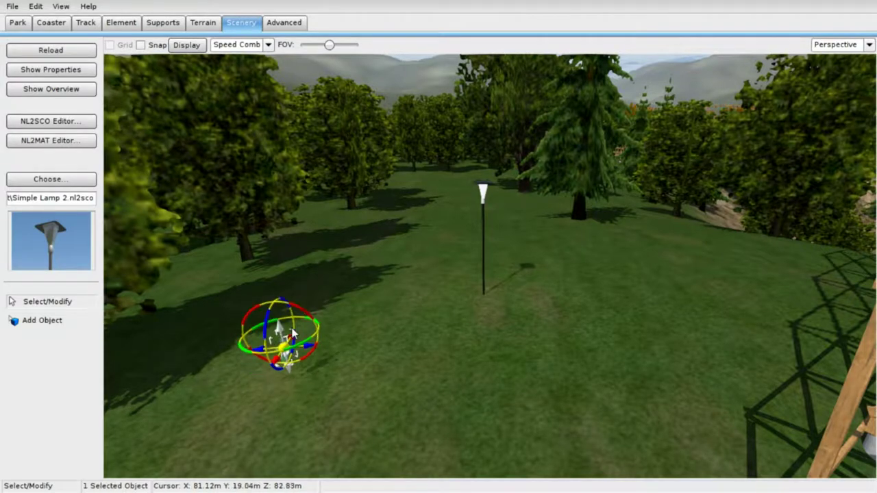
# Turn off Lock On Terrain for the Simple Lamp 2 and close its instance properties.
pyautogui.click(480, 232)
pyautogui.click(483, 232)
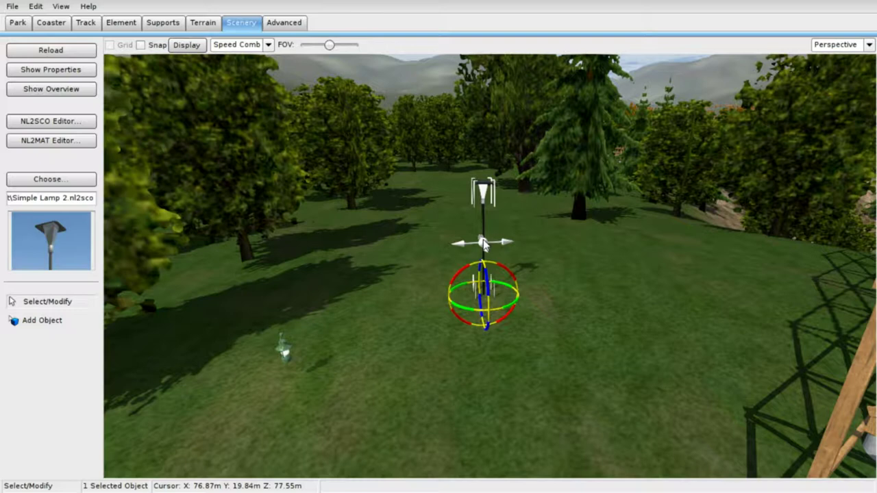
pyautogui.doubleClick(484, 245)
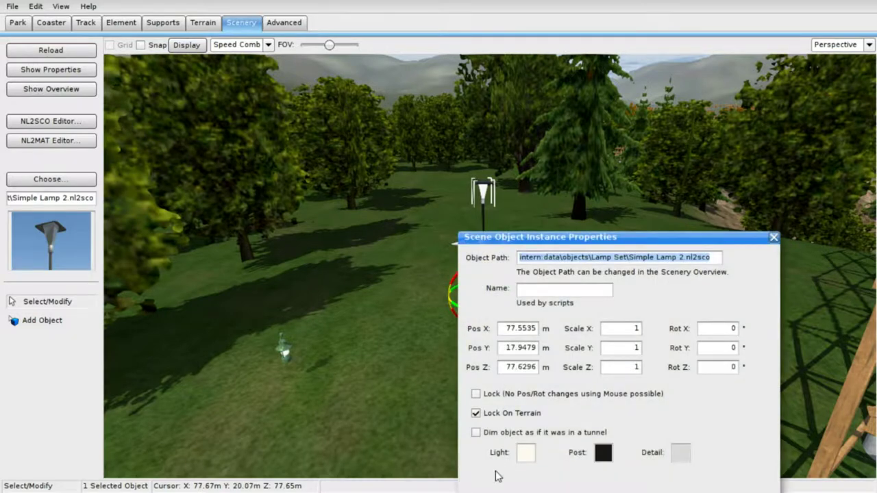
pyautogui.click(476, 414)
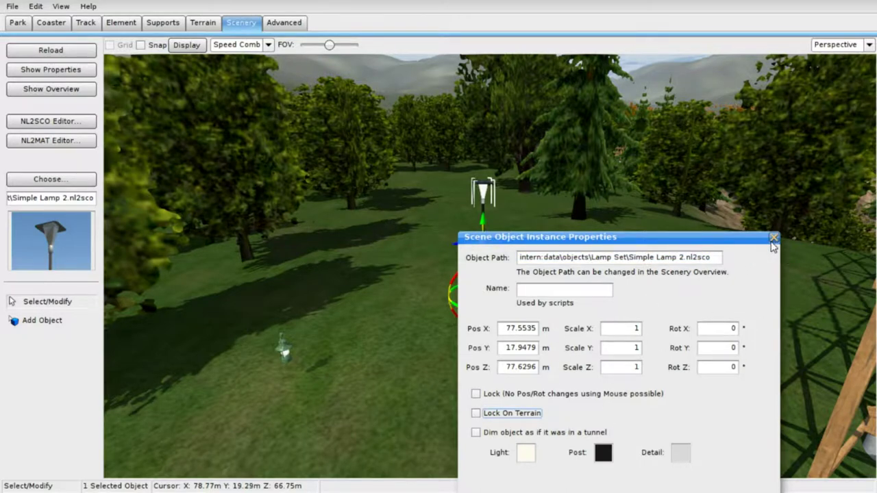
pyautogui.moveTo(687, 240); pyautogui.dragTo(698, 193)
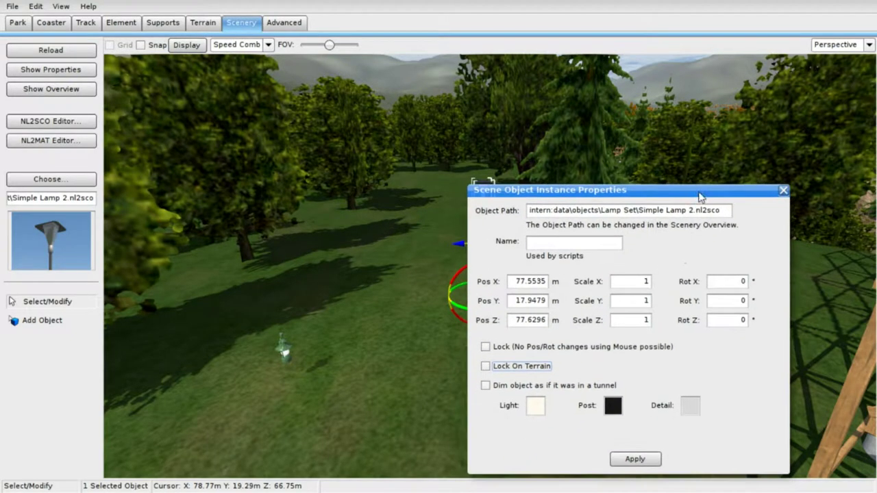
pyautogui.click(784, 190)
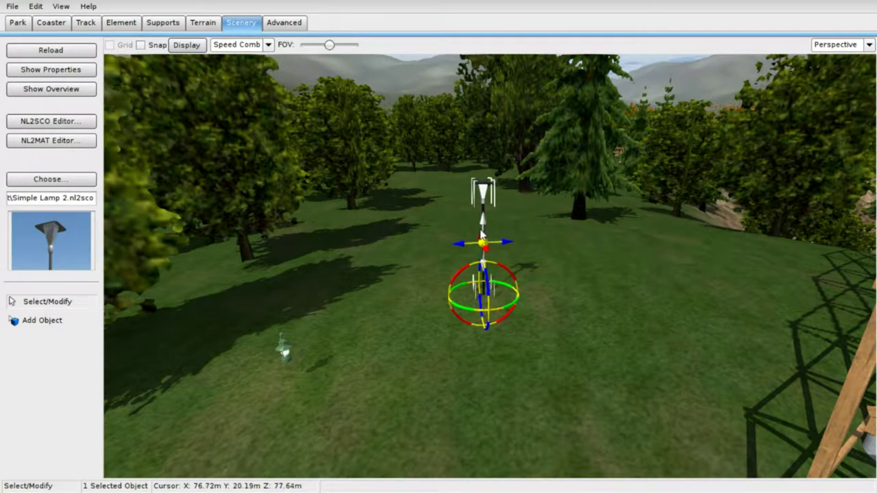
# Try lifting the Simple Lamp 2 off the ground, then delete it from the grass.
pyautogui.moveTo(482, 235); pyautogui.dragTo(494, 217)
pyautogui.moveTo(494, 218); pyautogui.dragTo(524, 189, button='right')
pyautogui.press('Delete')
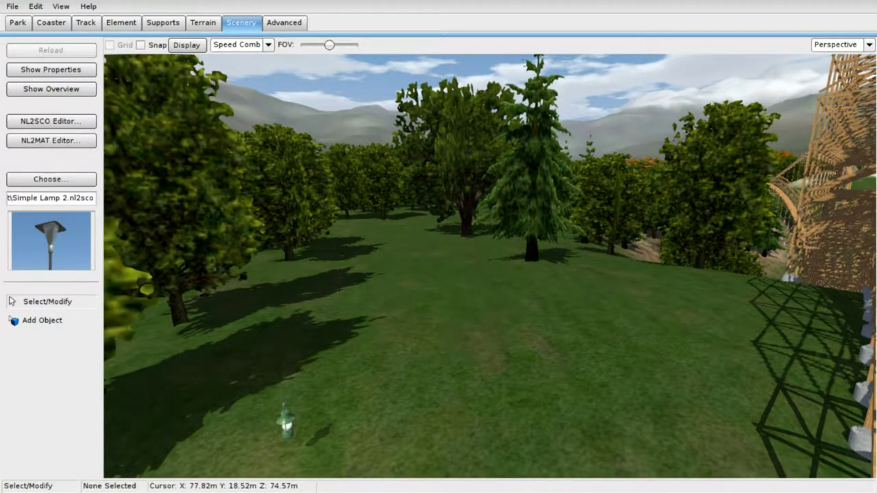
# Select the remaining western lamp on the grass and raise it high into the air beside the wooden coaster.
pyautogui.moveTo(494, 218); pyautogui.dragTo(614, 203, button='right')
pyautogui.moveTo(231, 151)
pyautogui.mouseDown(button='right')
pyautogui.moveTo(119, 325)
pyautogui.moveTo(230, 163)
pyautogui.mouseUp(button='right')
pyautogui.press('w')
pyautogui.press('d')
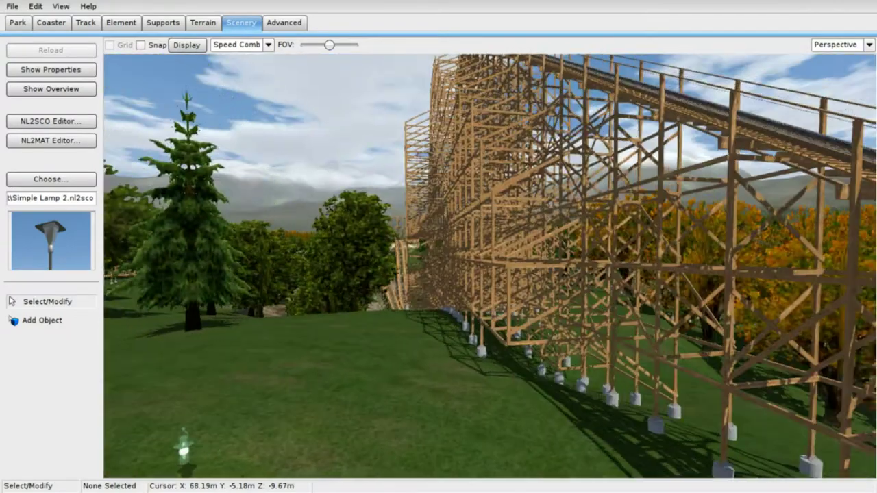
pyautogui.press('a')
pyautogui.press('s')
pyautogui.press('d')
pyautogui.moveTo(490, 266); pyautogui.dragTo(469, 321, button='right')
pyautogui.press('a')
pyautogui.press('s')
pyautogui.press('w')
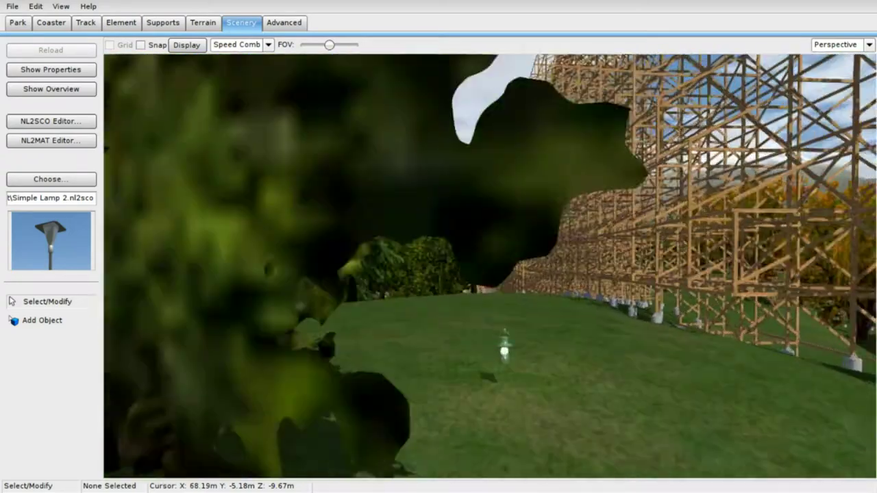
pyautogui.press('d')
pyautogui.click(455, 358)
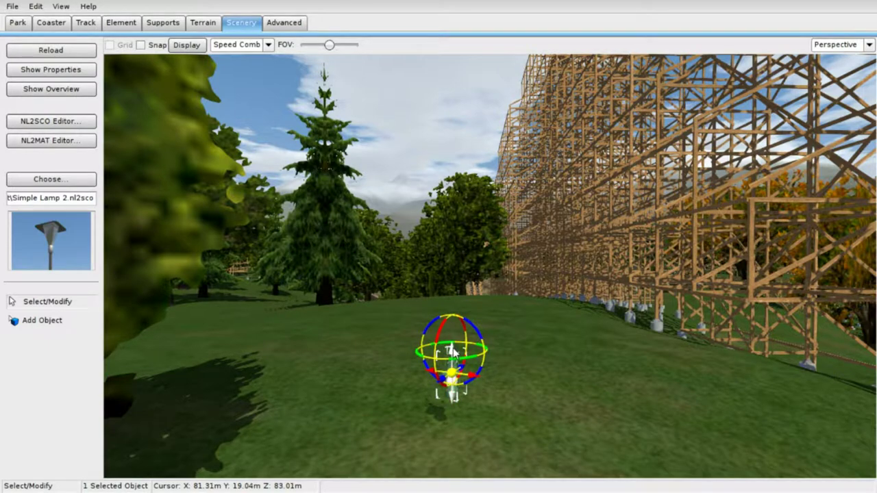
pyautogui.moveTo(453, 352); pyautogui.dragTo(453, 138)
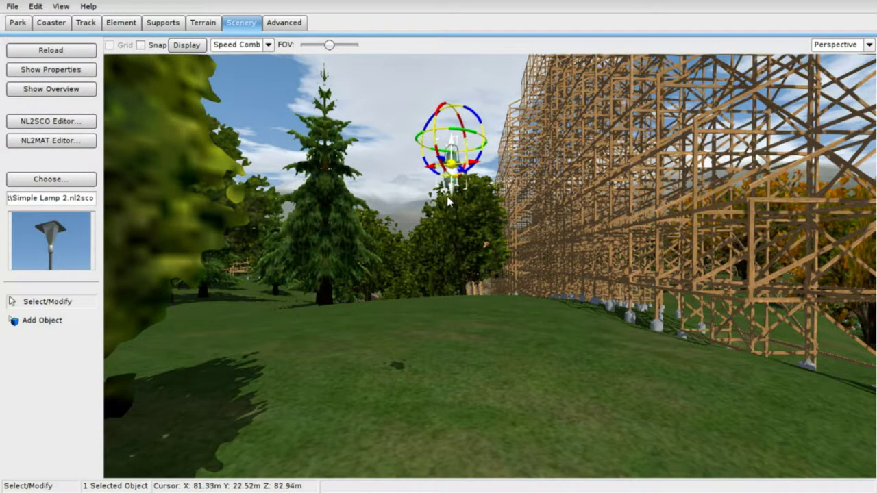
pyautogui.moveTo(433, 340); pyautogui.dragTo(460, 247, button='right')
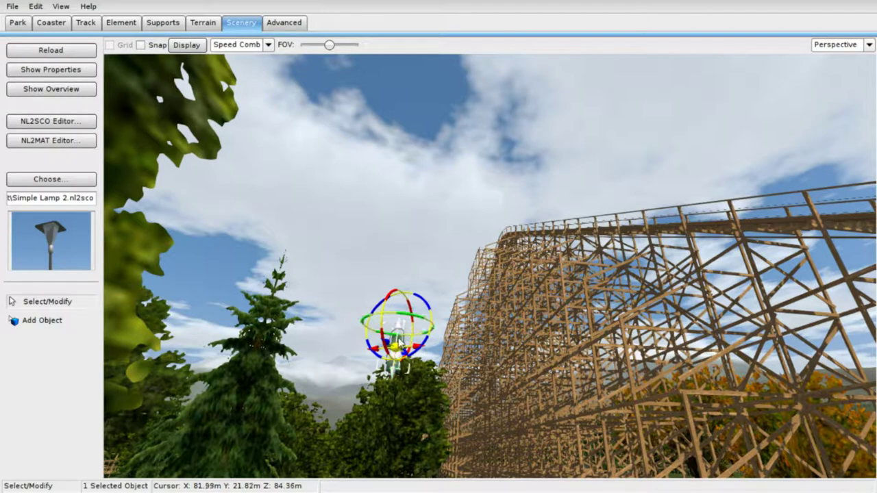
pyautogui.moveTo(404, 324); pyautogui.dragTo(442, 47)
# Rotate the raised lamp about its vertical axis and tilt it slightly about its horizontal axes.
pyautogui.press('w')
pyautogui.moveTo(477, 247); pyautogui.dragTo(384, 308, button='right')
pyautogui.press('w')
pyautogui.moveTo(445, 288); pyautogui.dragTo(479, 248, button='right')
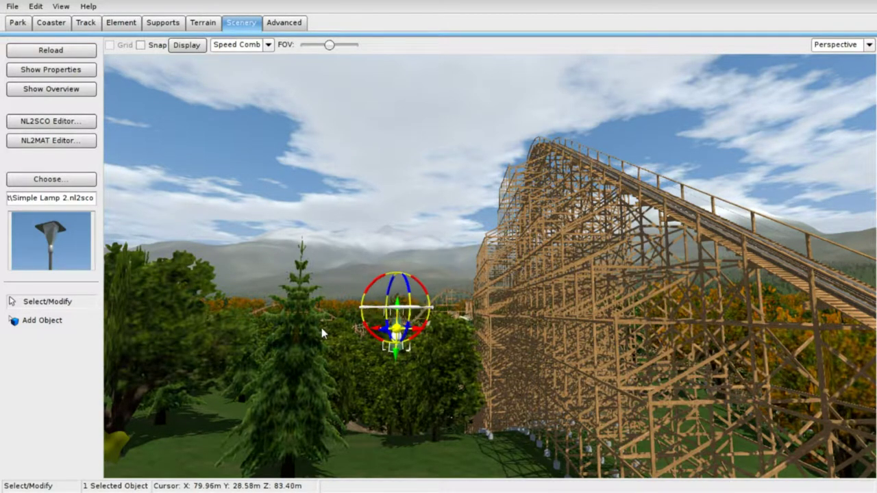
pyautogui.moveTo(481, 325); pyautogui.dragTo(378, 324)
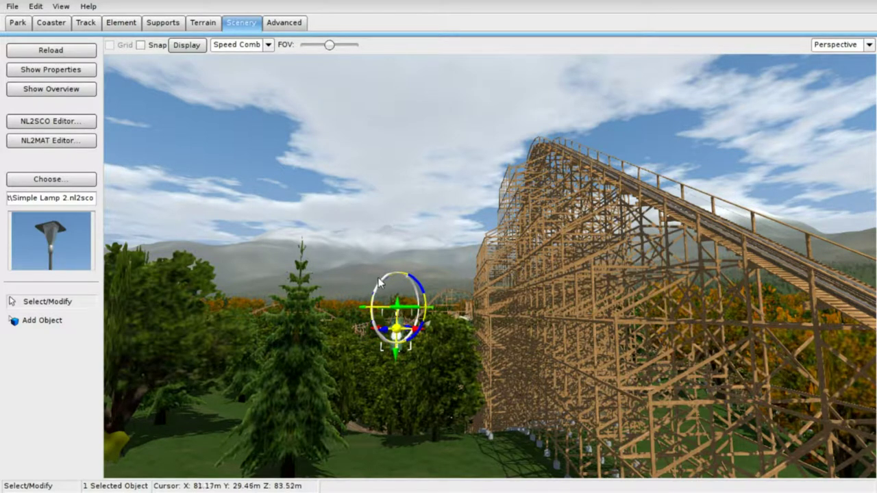
pyautogui.moveTo(377, 277); pyautogui.dragTo(361, 341)
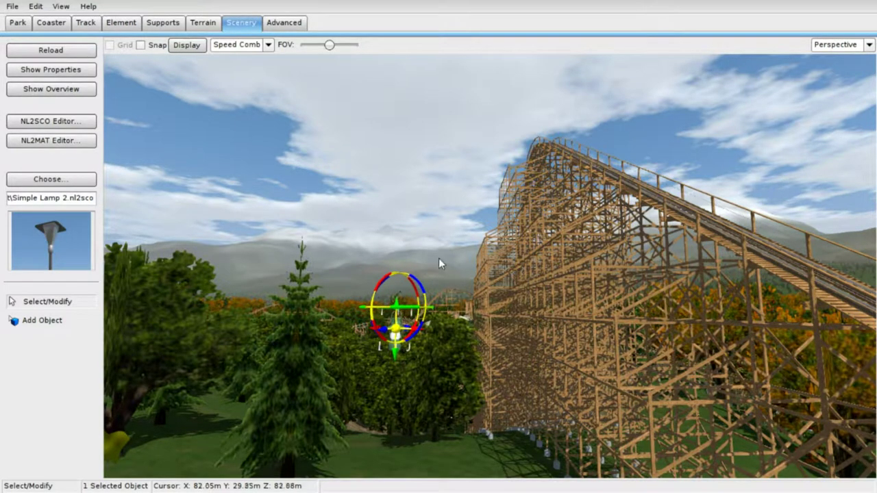
pyautogui.moveTo(408, 285); pyautogui.dragTo(361, 273)
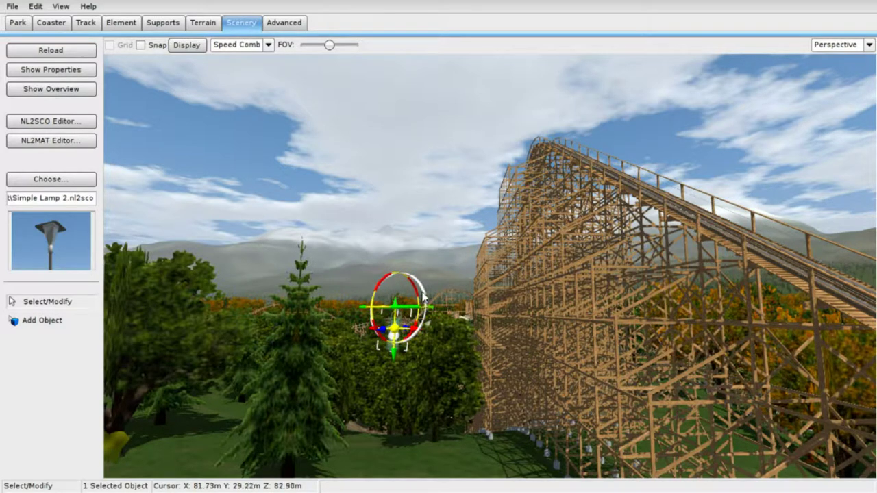
pyautogui.moveTo(421, 296); pyautogui.dragTo(384, 332)
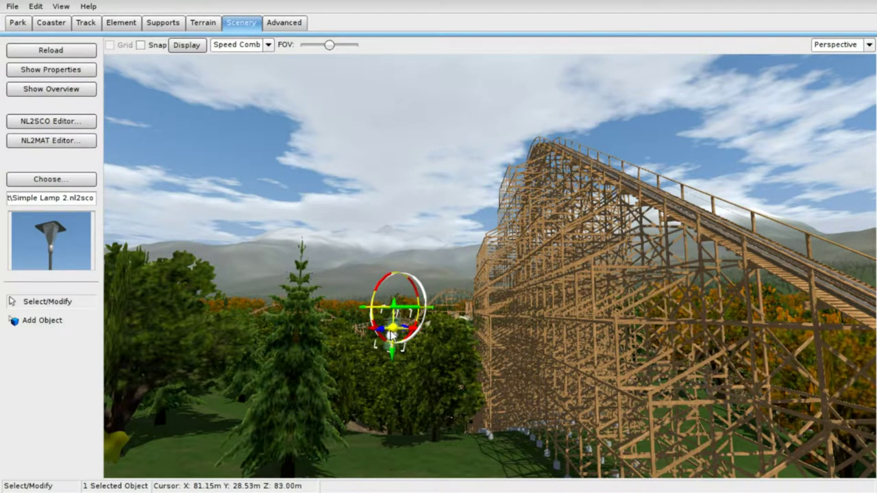
# Move the lamp from the open area across to the near side of the coaster's inclined track.
pyautogui.moveTo(407, 305); pyautogui.dragTo(359, 352, button='right')
pyautogui.moveTo(491, 290); pyautogui.dragTo(509, 355)
pyautogui.moveTo(510, 355); pyautogui.dragTo(407, 315, button='right')
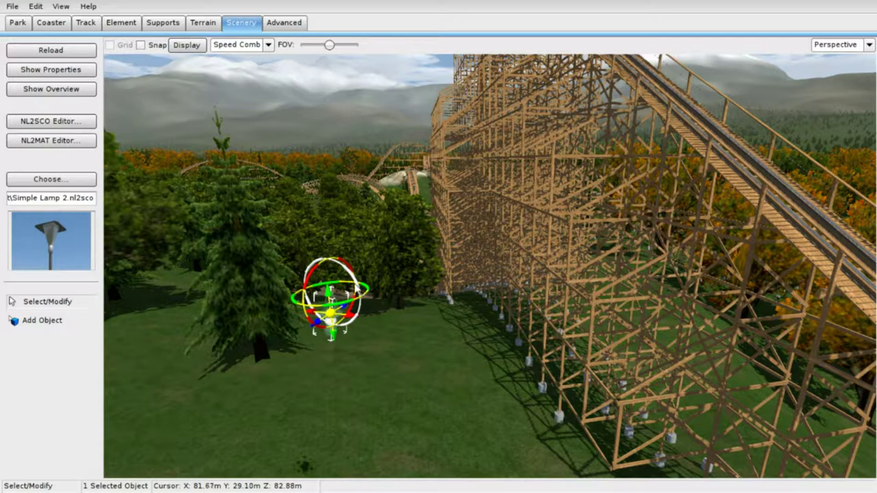
pyautogui.moveTo(355, 290); pyautogui.dragTo(720, 200)
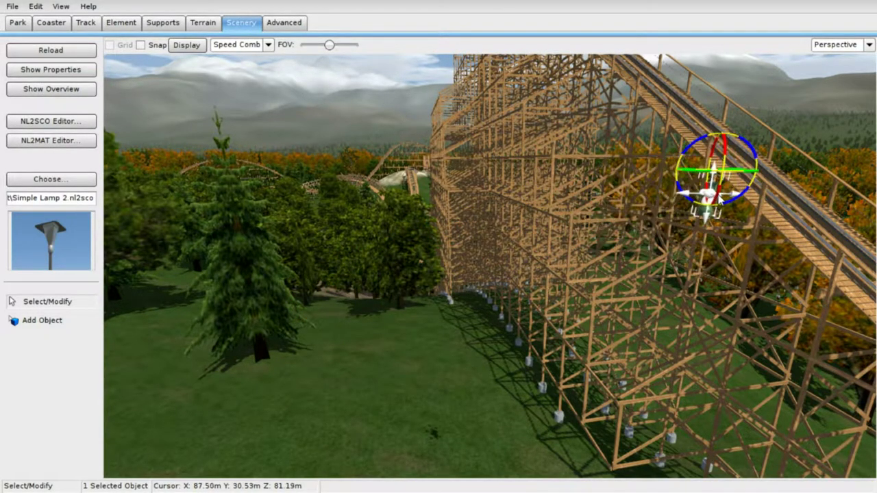
pyautogui.moveTo(720, 200); pyautogui.dragTo(719, 199, button='middle')
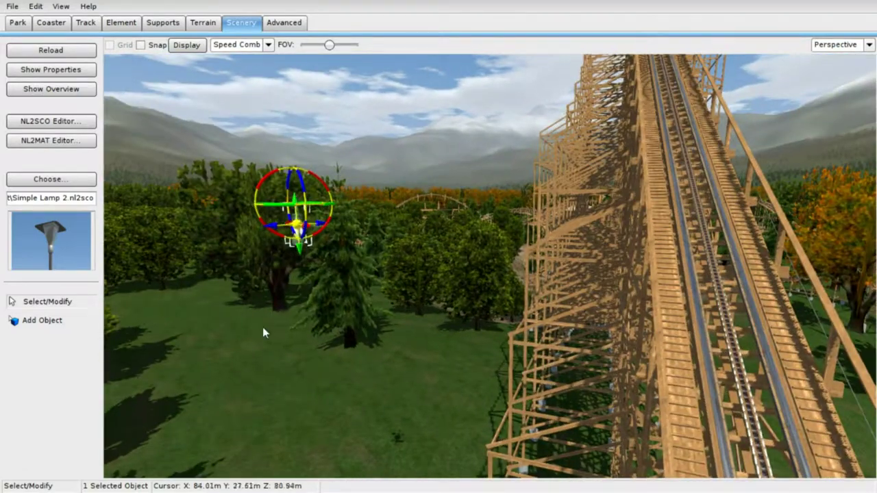
pyautogui.moveTo(296, 238); pyautogui.dragTo(668, 348)
# Bring the lamp up against the track's left handrail, beside the walkway, and lower it.
pyautogui.moveTo(668, 349); pyautogui.dragTo(616, 353, button='middle')
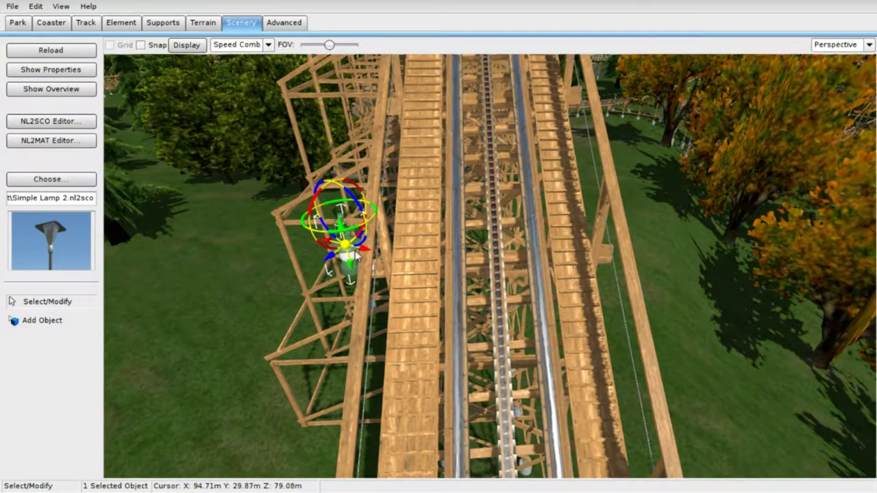
pyautogui.moveTo(367, 253); pyautogui.dragTo(402, 288)
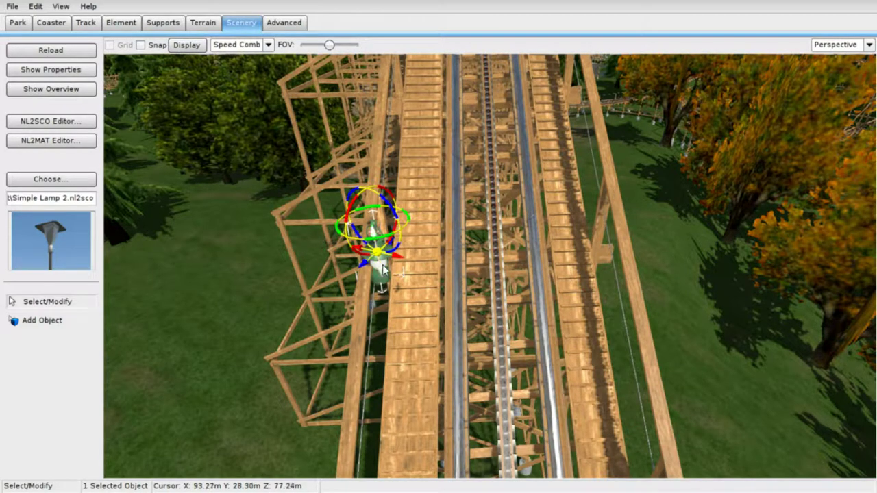
pyautogui.moveTo(379, 271); pyautogui.dragTo(376, 317)
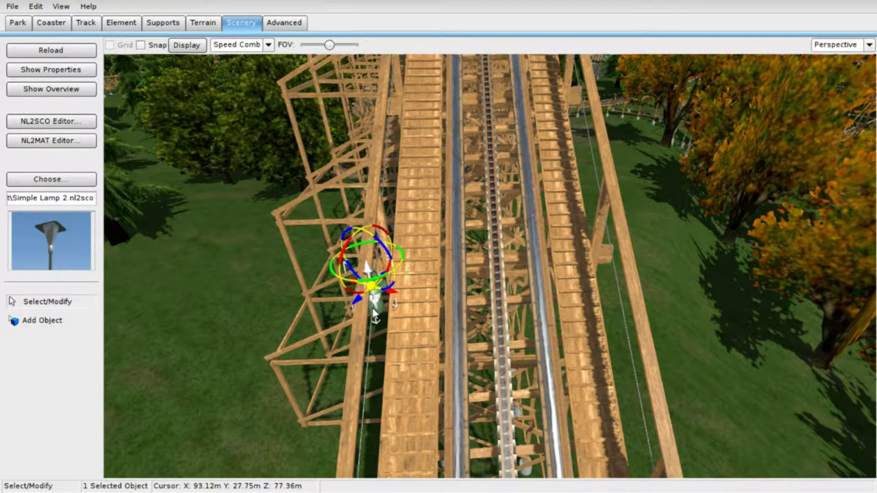
# Raise the lamp onto the left handrail and nudge it sideways and down until it sits on the wood.
pyautogui.moveTo(377, 314); pyautogui.dragTo(569, 274, button='right')
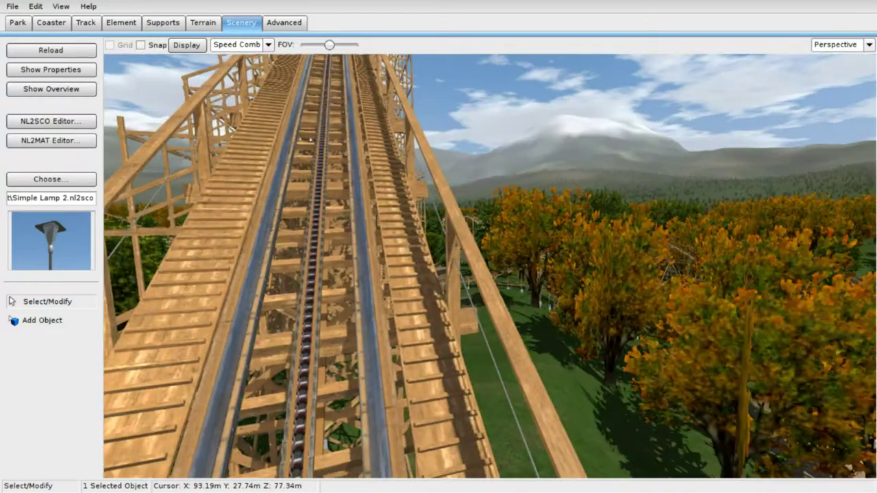
pyautogui.moveTo(500, 346); pyautogui.dragTo(363, 370, button='right')
pyautogui.moveTo(418, 346); pyautogui.dragTo(411, 342, button='right')
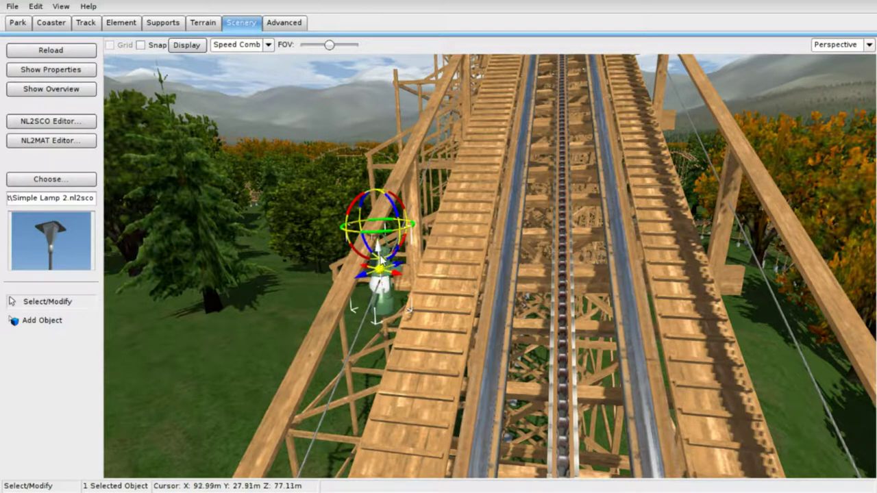
pyautogui.moveTo(379, 257); pyautogui.dragTo(385, 221)
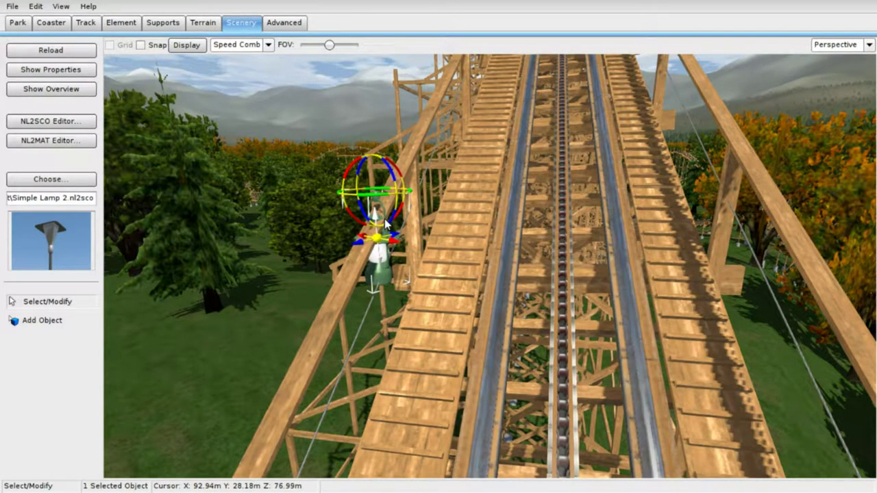
pyautogui.moveTo(387, 222); pyautogui.dragTo(400, 144)
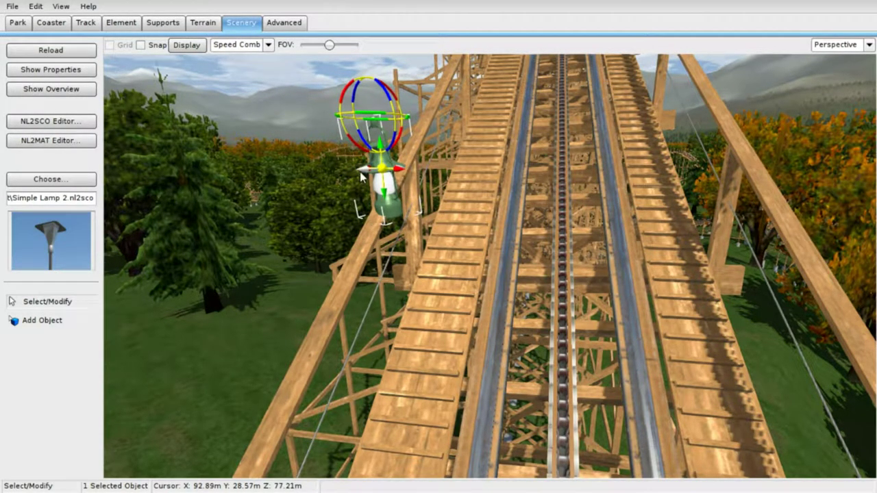
pyautogui.moveTo(360, 172); pyautogui.dragTo(347, 181)
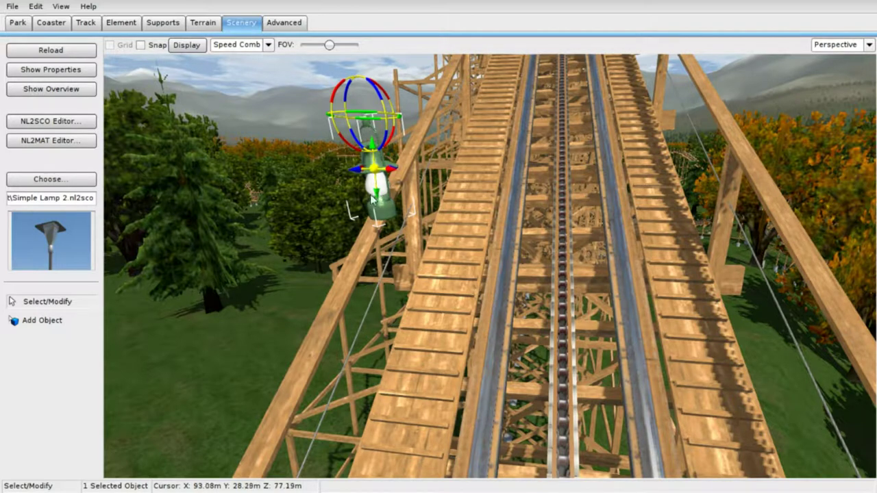
pyautogui.moveTo(379, 198); pyautogui.dragTo(375, 209)
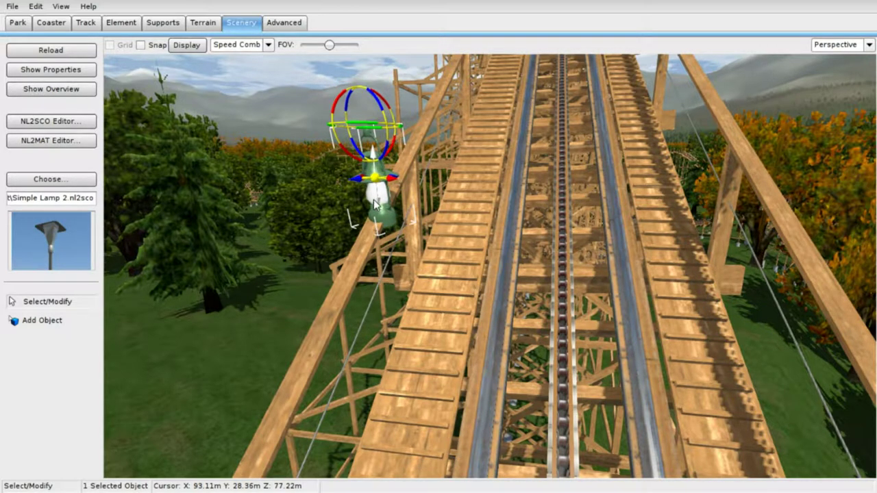
pyautogui.moveTo(371, 171); pyautogui.dragTo(366, 197)
# Examine the mounted lamp from beside the coaster, follow the track to the tunnel entrance, and clear the selection.
pyautogui.moveTo(367, 200); pyautogui.dragTo(358, 150, button='right')
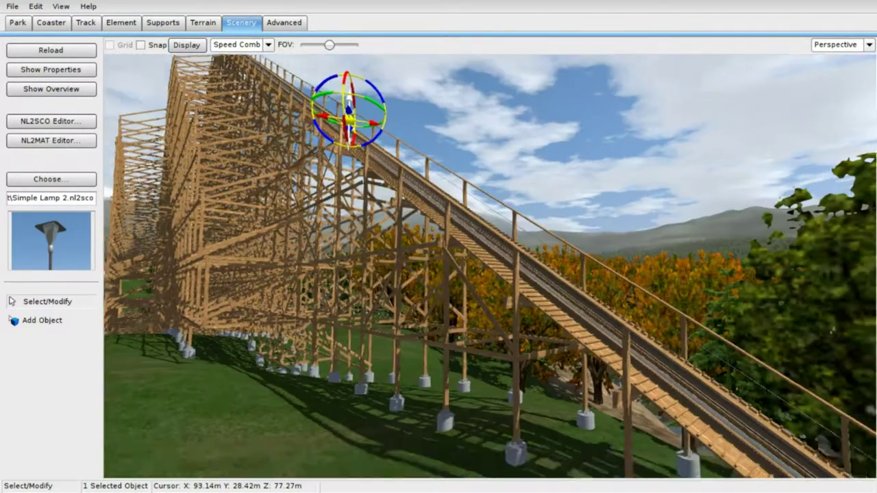
pyautogui.moveTo(490, 267); pyautogui.dragTo(815, 278, button='right')
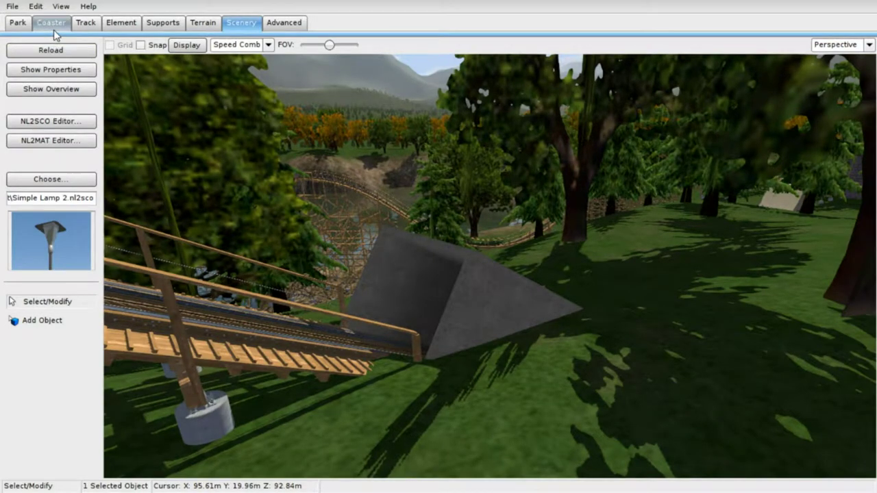
pyautogui.click(52, 23)
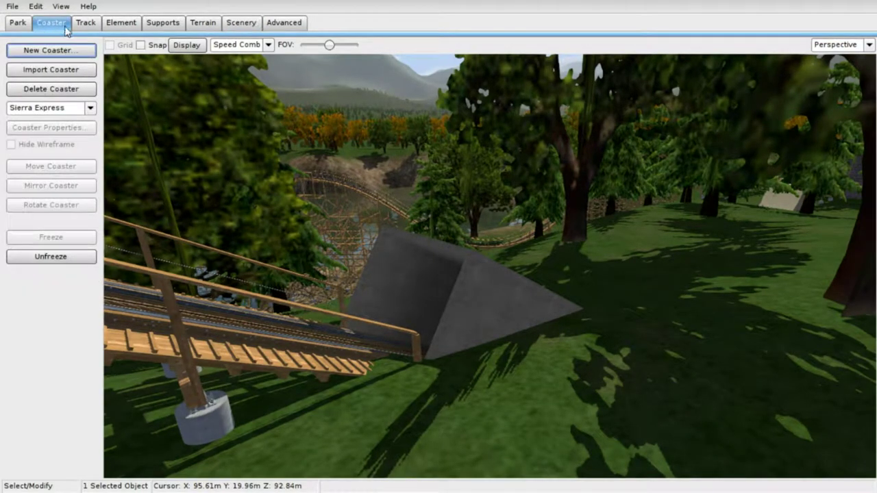
pyautogui.click(234, 28)
pyautogui.moveTo(486, 382)
pyautogui.mouseDown(button='right')
pyautogui.moveTo(383, 394)
pyautogui.moveTo(287, 335)
pyautogui.moveTo(130, 374)
pyautogui.moveTo(155, 339)
pyautogui.moveTo(273, 288)
pyautogui.moveTo(370, 191)
pyautogui.moveTo(453, 90)
pyautogui.moveTo(472, 288)
pyautogui.moveTo(657, 336)
pyautogui.moveTo(740, 298)
pyautogui.moveTo(745, 307)
pyautogui.moveTo(582, 342)
pyautogui.moveTo(493, 329)
pyautogui.moveTo(363, 264)
pyautogui.moveTo(158, 223)
pyautogui.moveTo(191, 188)
pyautogui.moveTo(617, 198)
pyautogui.moveTo(781, 168)
pyautogui.moveTo(809, 172)
pyautogui.moveTo(637, 240)
pyautogui.moveTo(520, 219)
pyautogui.mouseUp(button='right')
pyautogui.click(421, 445)
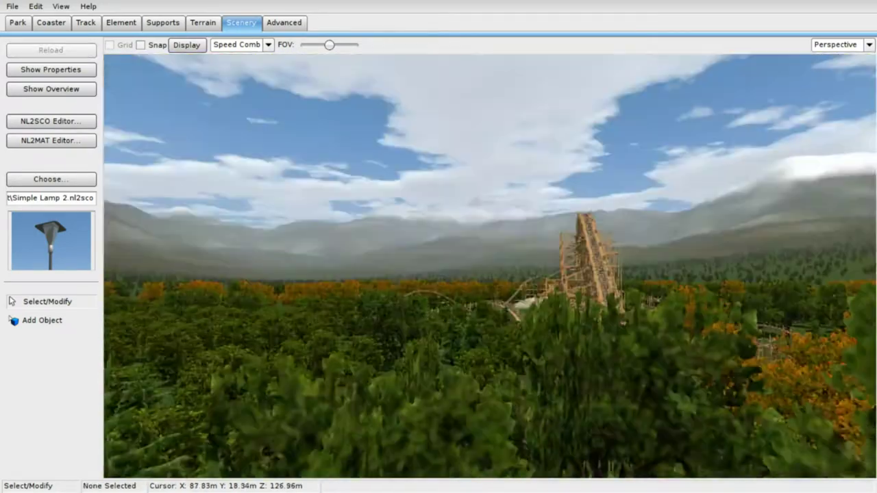
# Select a large leafy tree in the forest beside the coaster's inclined track and shift it slightly.
pyautogui.press('d')
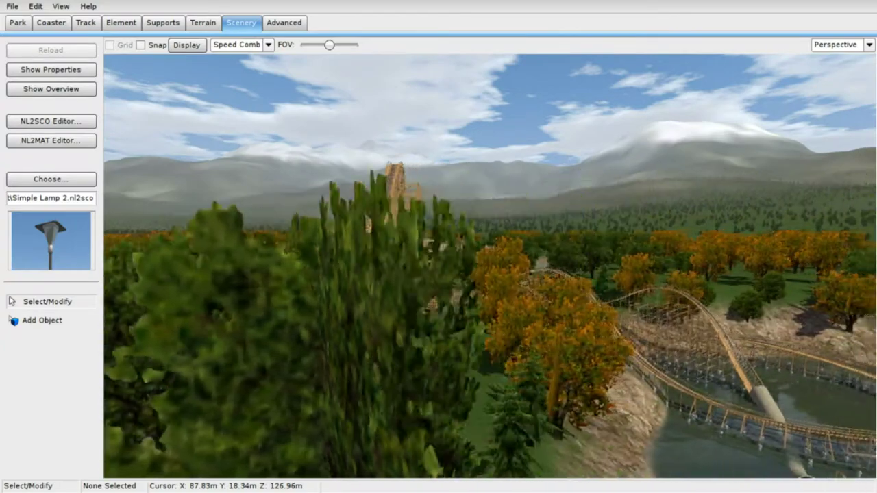
pyautogui.moveTo(479, 260); pyautogui.dragTo(415, 247, button='right')
pyautogui.press('w')
pyautogui.press('w')
pyautogui.press('w')
pyautogui.press('s')
pyautogui.moveTo(441, 418); pyautogui.dragTo(449, 420, button='right')
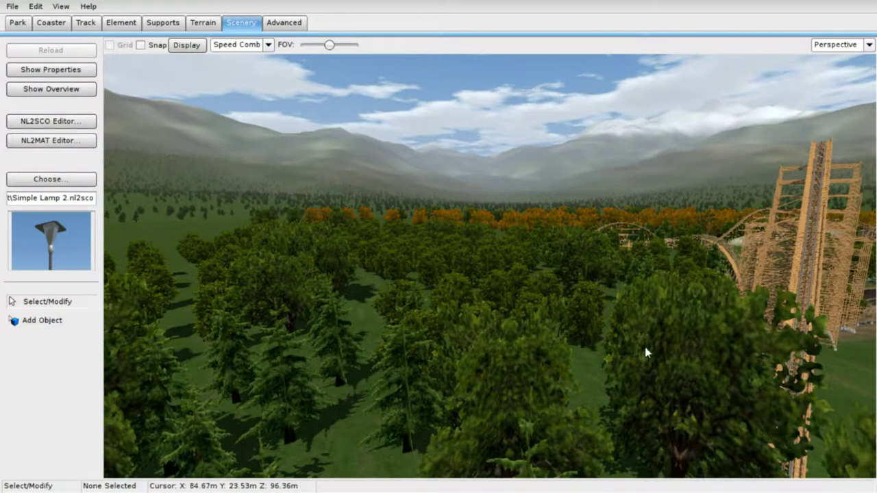
pyautogui.moveTo(645, 347); pyautogui.dragTo(620, 365)
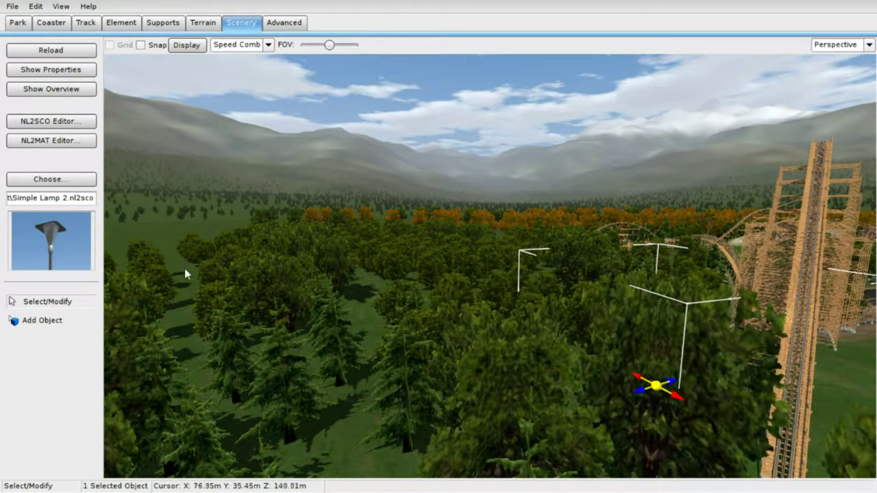
# Box-select the forest of trees beside the wooden coaster and delete them all.
pyautogui.moveTo(186, 205); pyautogui.dragTo(689, 462)
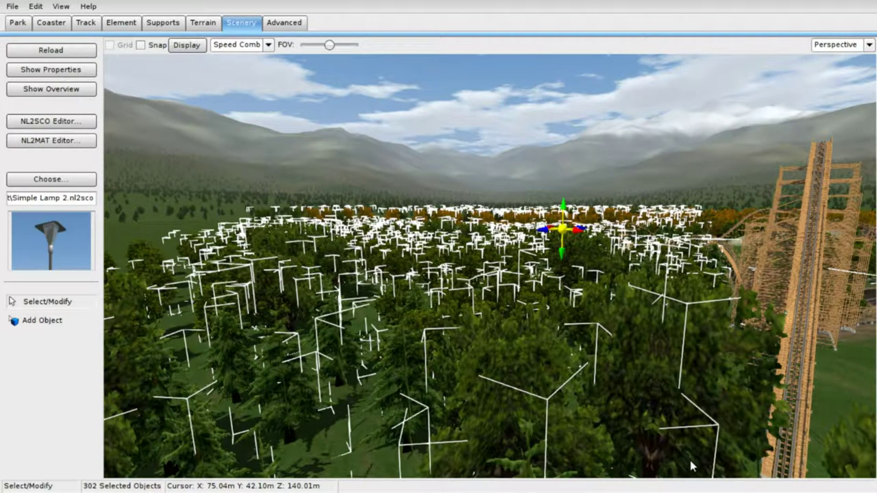
pyautogui.press('Delete')
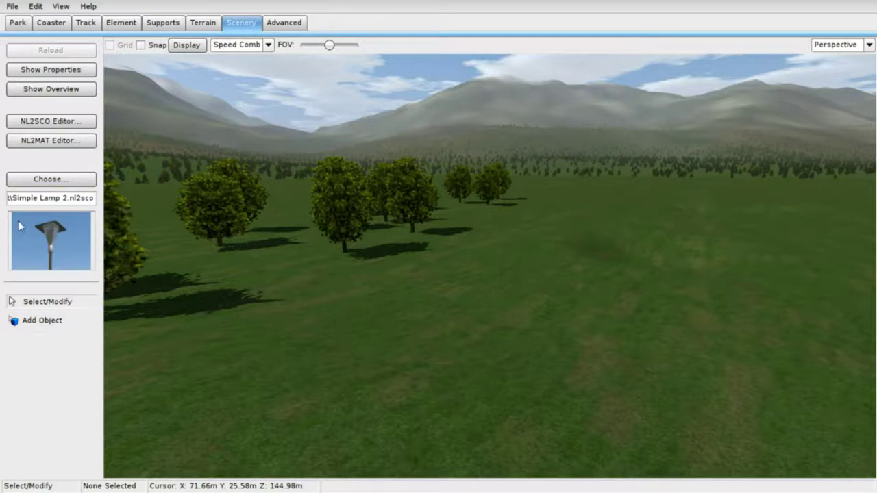
# Choose the Gyro Drop from the library's Rides group as the scene object to place.
pyautogui.click(48, 179)
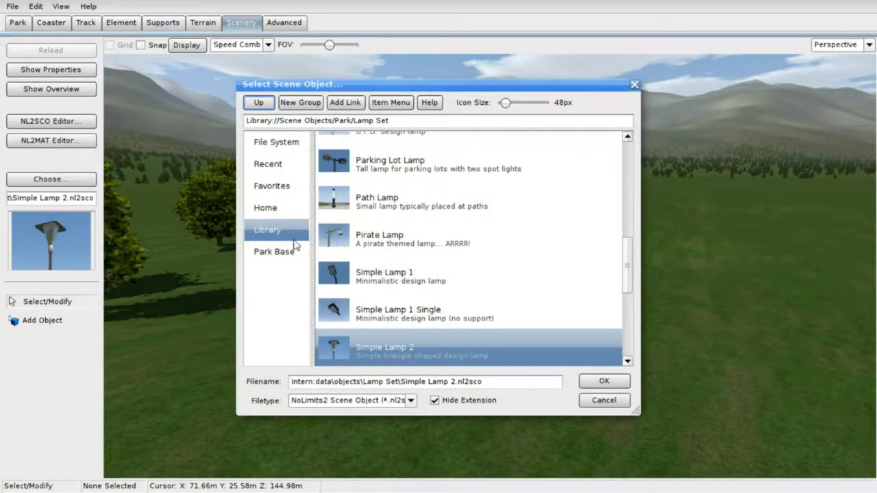
pyautogui.click(260, 104)
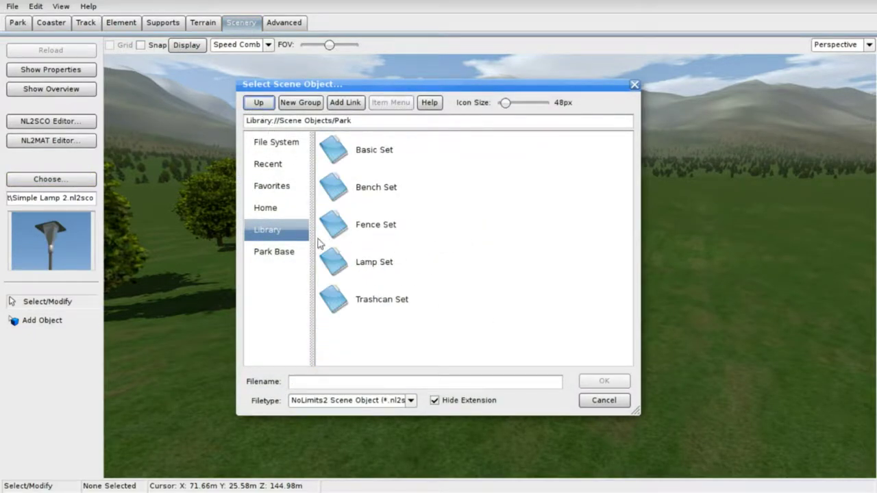
pyautogui.click(260, 105)
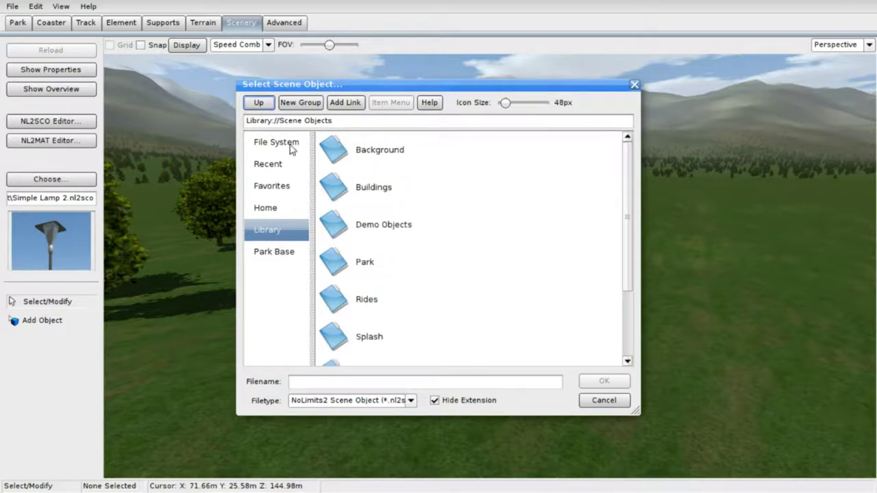
pyautogui.scroll(-1, 396, 261)
pyautogui.doubleClick(367, 284)
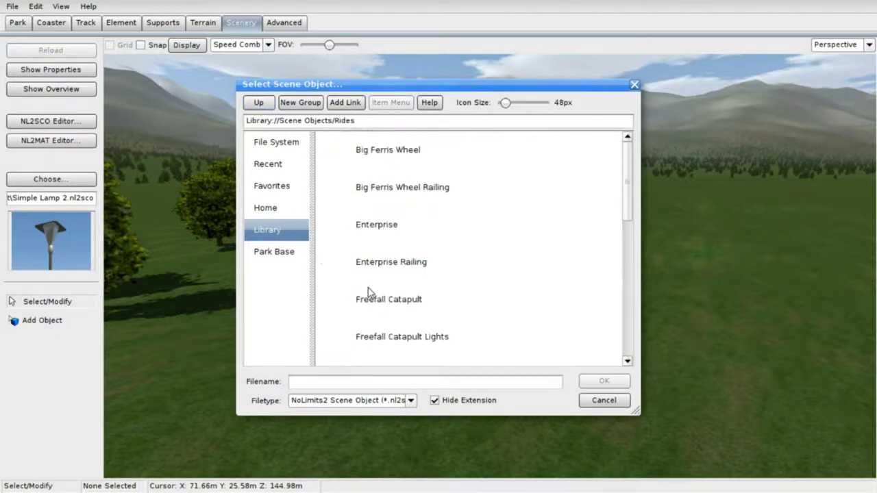
pyautogui.scroll(-10, 400, 242)
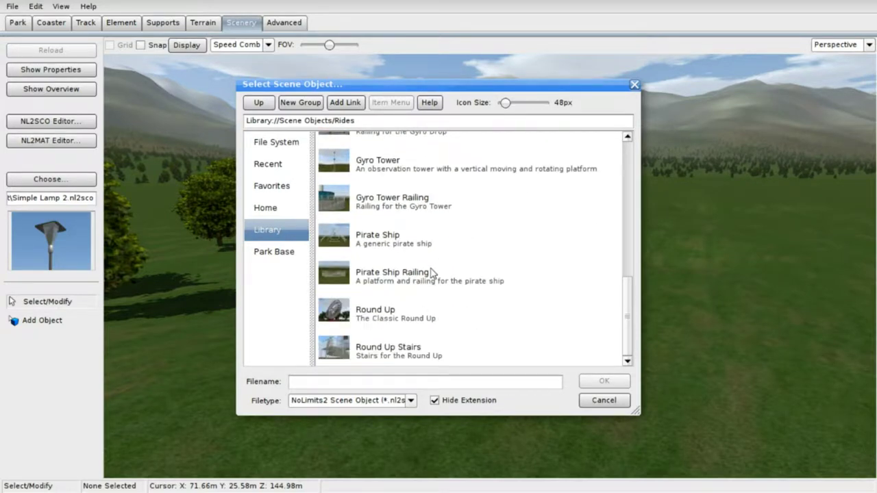
pyautogui.scroll(11, 431, 272)
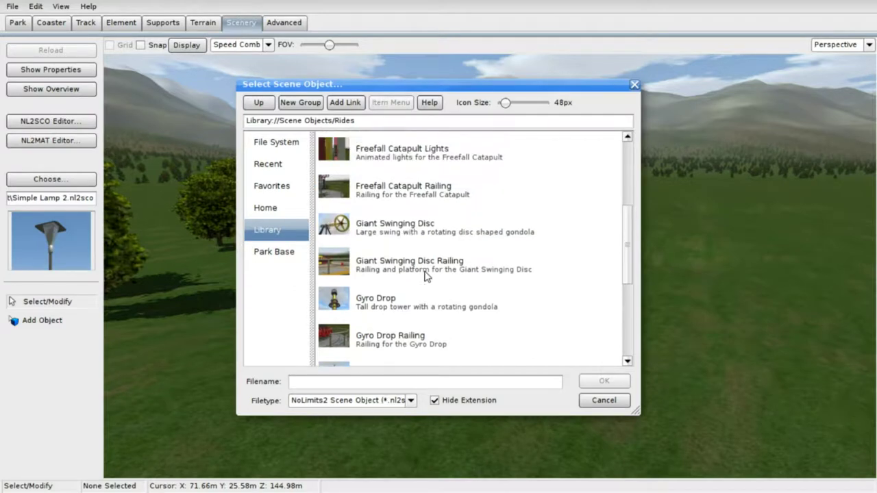
pyautogui.scroll(-1, 404, 287)
pyautogui.click(404, 286)
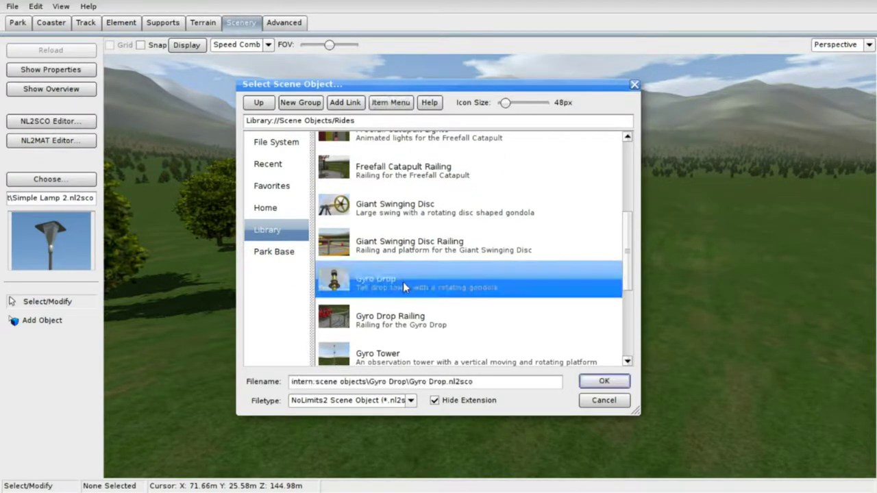
pyautogui.click(603, 381)
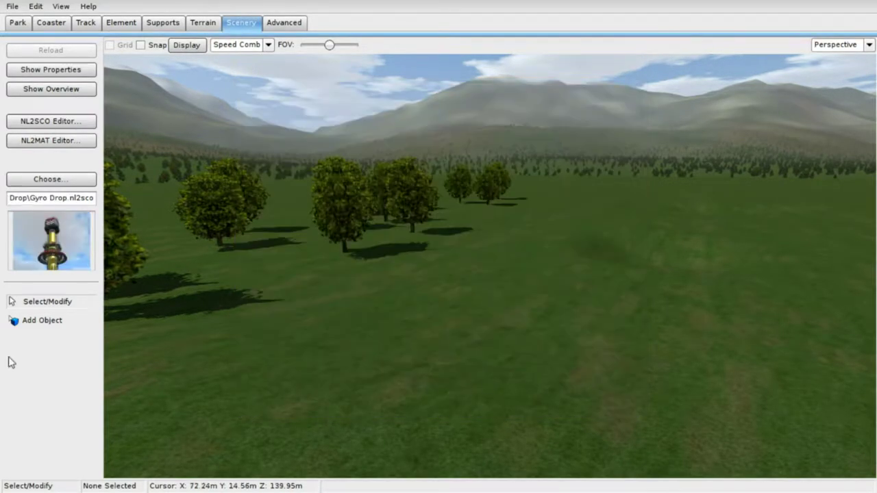
# Place the Gyro Drop on the open grass near the leafy trees and select it.
pyautogui.click(57, 325)
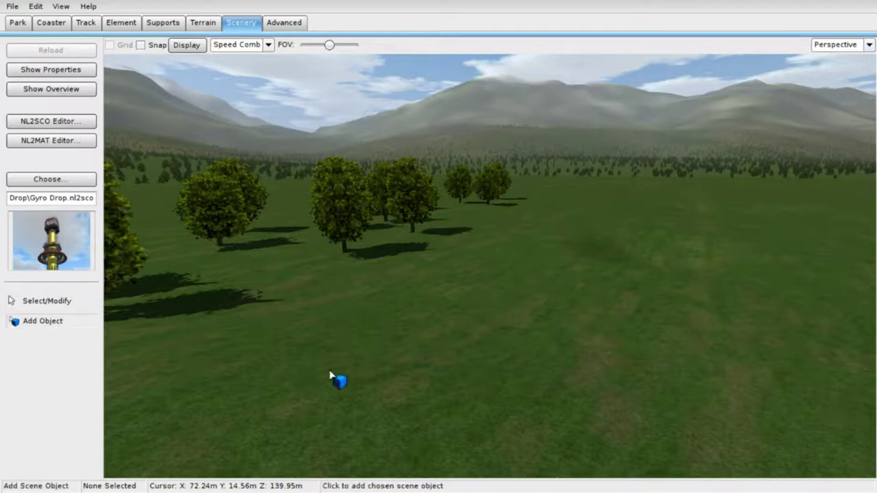
pyautogui.click(484, 307)
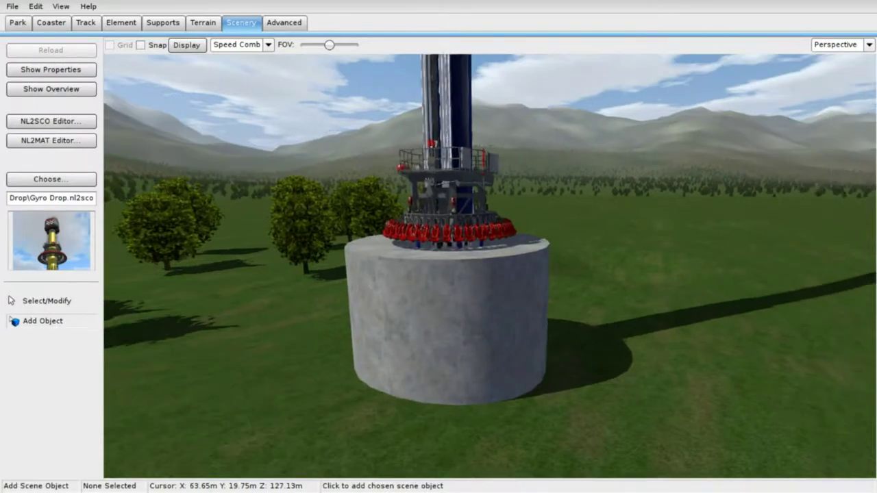
pyautogui.press('d')
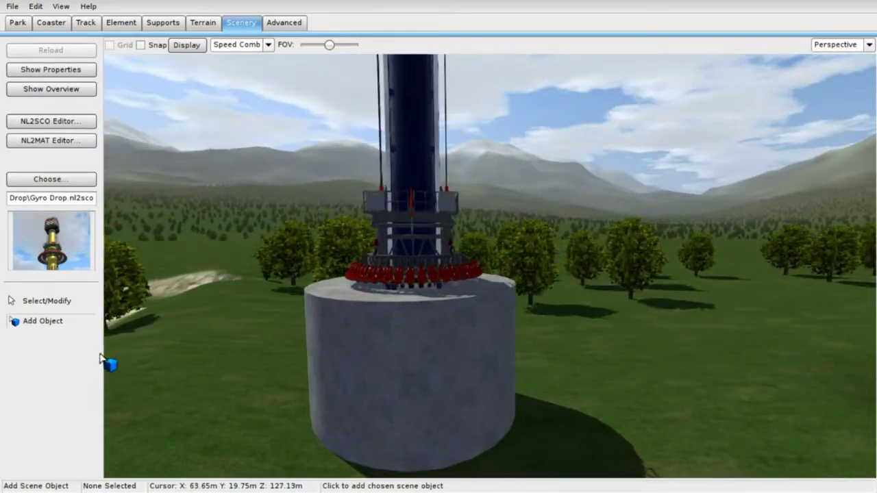
pyautogui.click(36, 304)
pyautogui.click(407, 338)
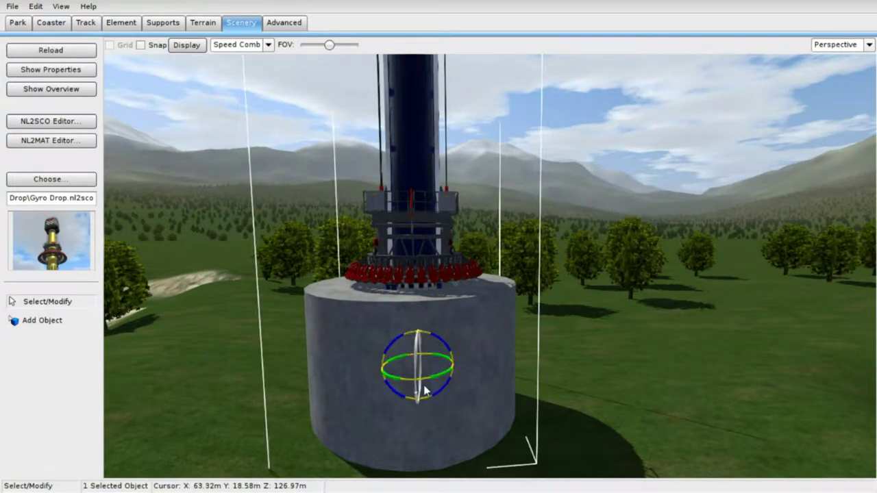
# Lower the Gyro Drop's tall concrete base into the ground, leaving only a thin slab above the grass.
pyautogui.moveTo(407, 339); pyautogui.dragTo(421, 301, button='right')
pyautogui.press('s')
pyautogui.press('s')
pyautogui.moveTo(369, 195); pyautogui.dragTo(411, 183, button='right')
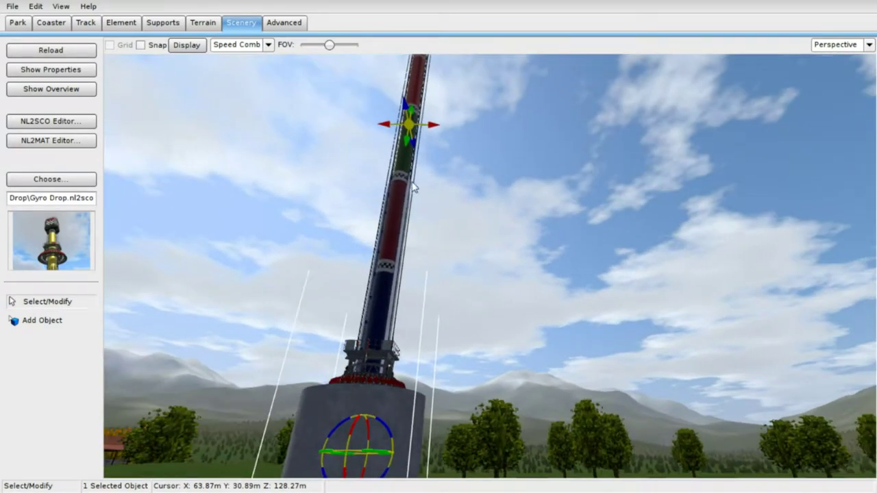
pyautogui.moveTo(404, 140); pyautogui.dragTo(387, 230)
pyautogui.moveTo(387, 230)
pyautogui.mouseDown(button='right')
pyautogui.moveTo(373, 299)
pyautogui.moveTo(370, 230)
pyautogui.mouseUp(button='right')
pyautogui.moveTo(558, 400); pyautogui.dragTo(557, 353, button='right')
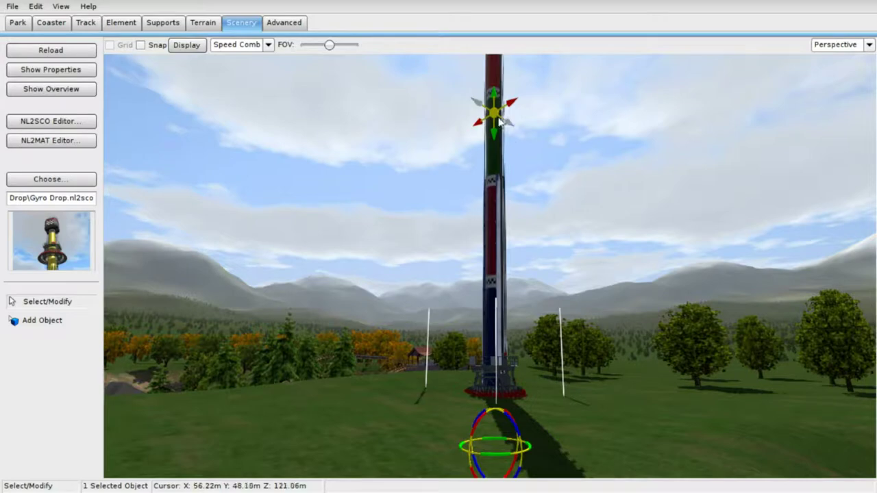
pyautogui.moveTo(492, 109); pyautogui.dragTo(491, 95)
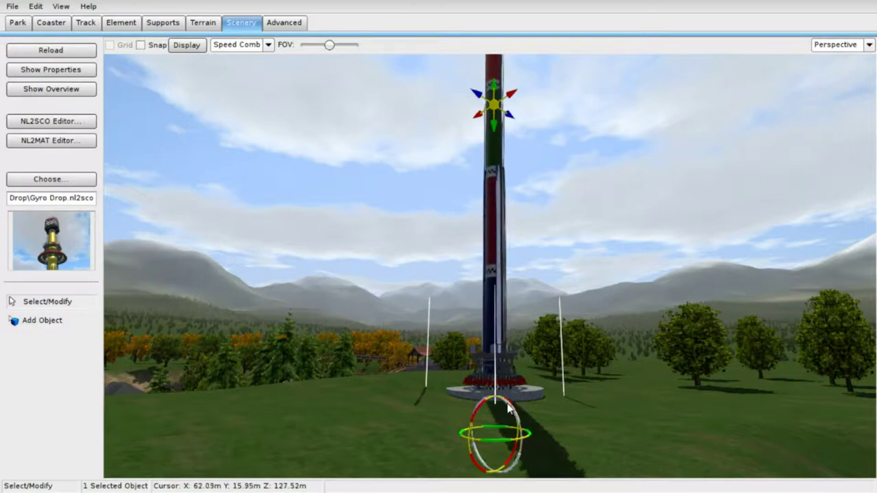
# Tilt the Gyro Drop tower slightly about a horizontal axis and bring it back towards upright.
pyautogui.moveTo(508, 409); pyautogui.dragTo(529, 430)
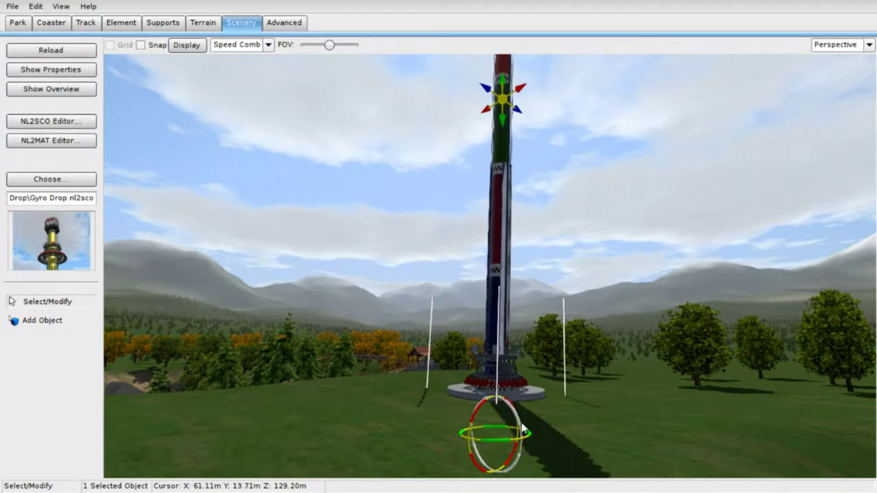
pyautogui.moveTo(518, 430); pyautogui.dragTo(510, 431)
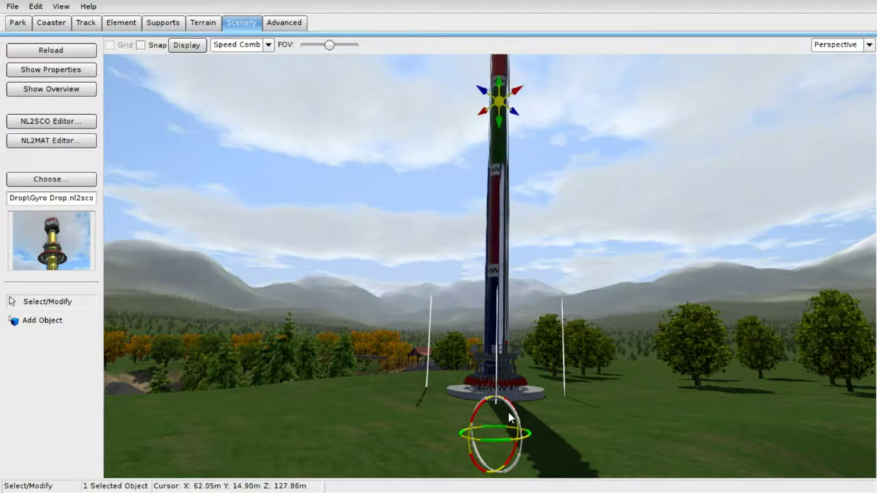
pyautogui.moveTo(508, 414); pyautogui.dragTo(506, 412)
# Check the tower's base from ground level and raise the Gyro Drop slightly so the slab clears the sloping grass.
pyautogui.moveTo(506, 412); pyautogui.dragTo(151, 463, button='right')
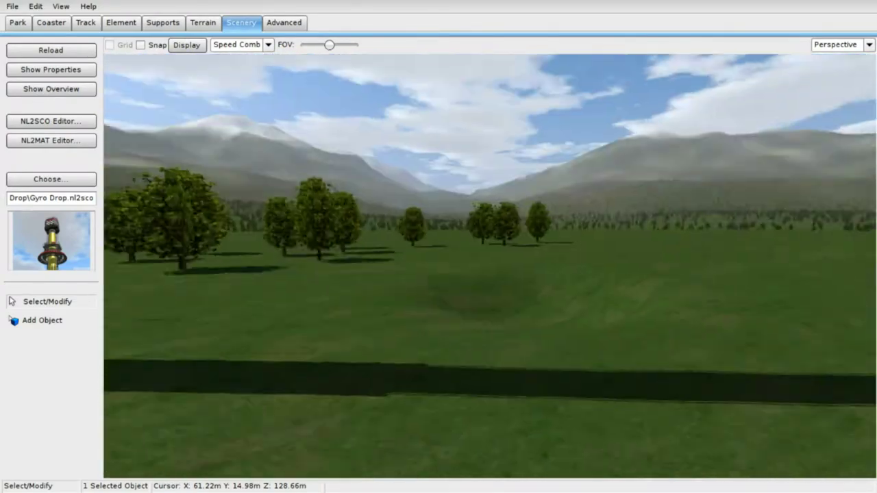
pyautogui.moveTo(493, 342); pyautogui.dragTo(616, 300, button='right')
pyautogui.moveTo(471, 427); pyautogui.dragTo(459, 394, button='right')
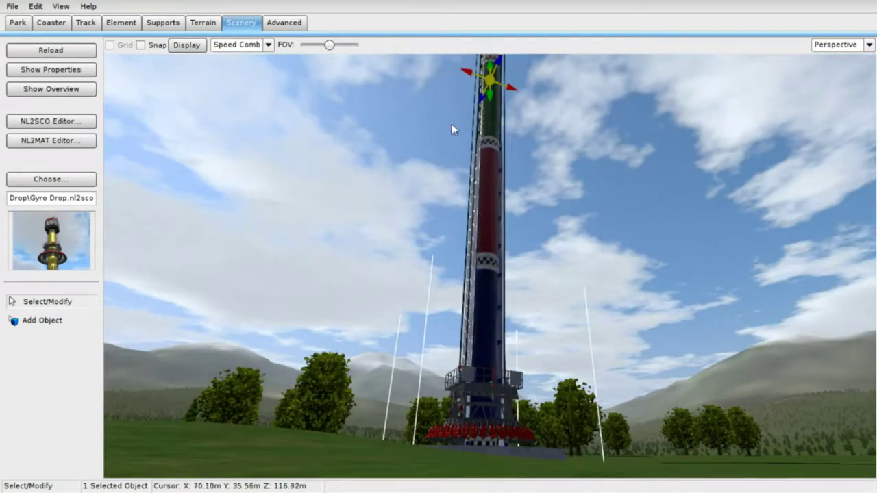
pyautogui.moveTo(492, 102); pyautogui.dragTo(491, 96)
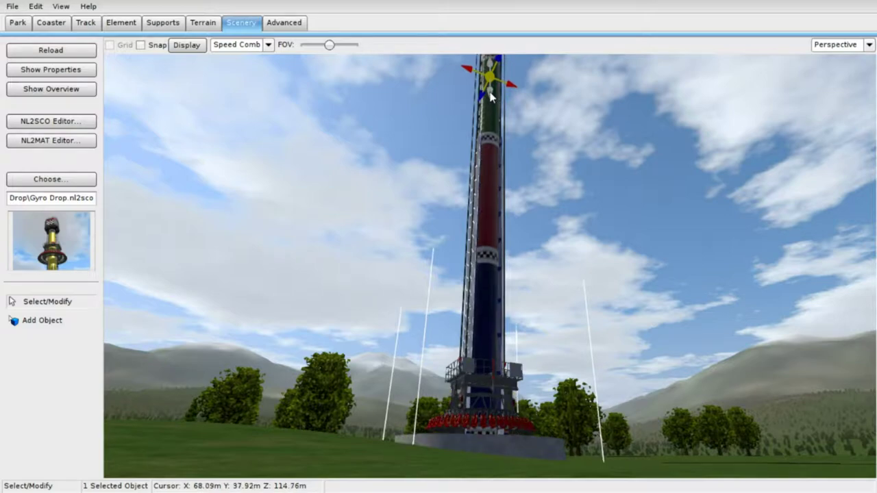
pyautogui.moveTo(346, 265)
pyautogui.mouseDown(button='right')
pyautogui.moveTo(363, 178)
pyautogui.moveTo(349, 322)
pyautogui.moveTo(335, 332)
pyautogui.moveTo(348, 266)
pyautogui.mouseUp(button='right')
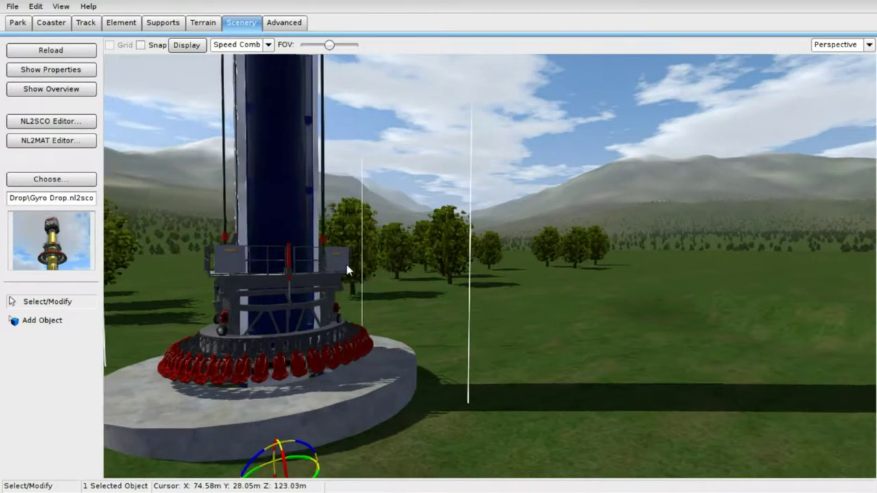
# Choose the Gyro Drop Railing from the library's Rides group as the scene object to place.
pyautogui.click(91, 180)
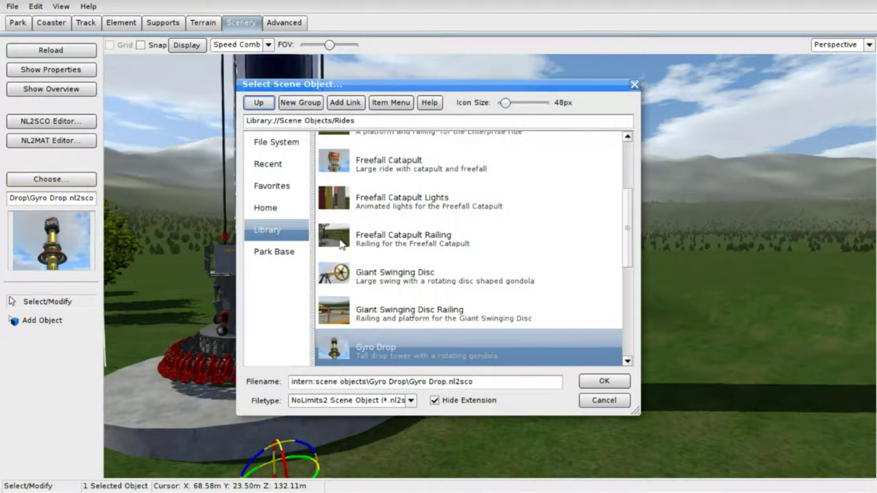
pyautogui.scroll(-3, 490, 288)
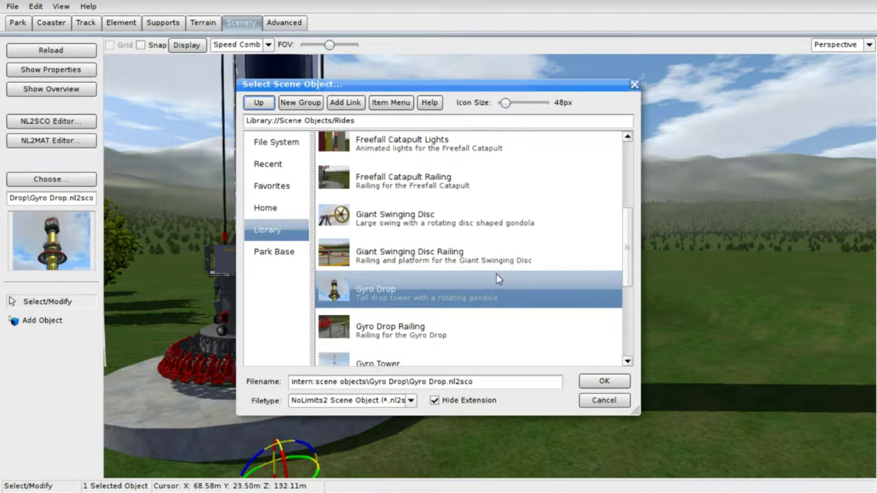
pyautogui.click(477, 331)
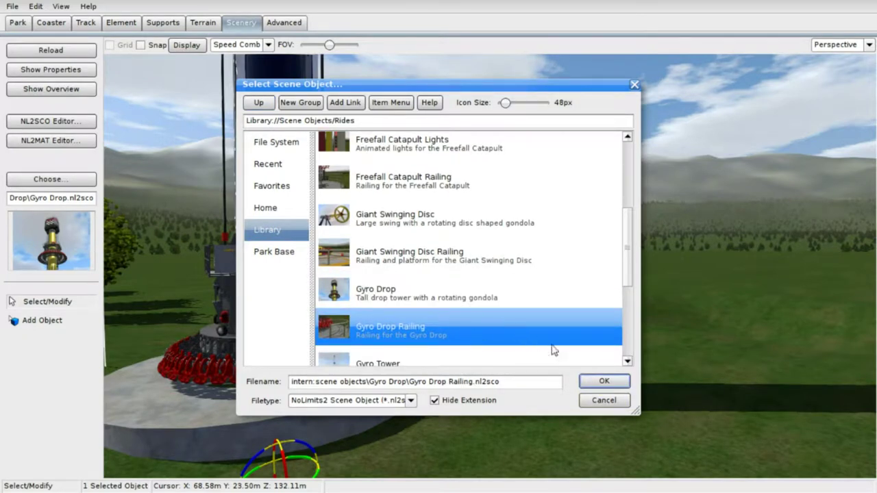
pyautogui.scroll(-2, 548, 367)
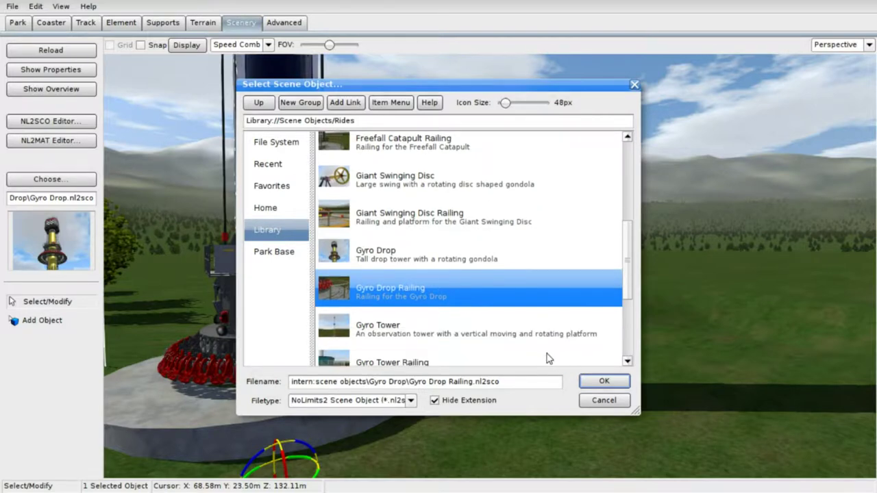
pyautogui.click(604, 382)
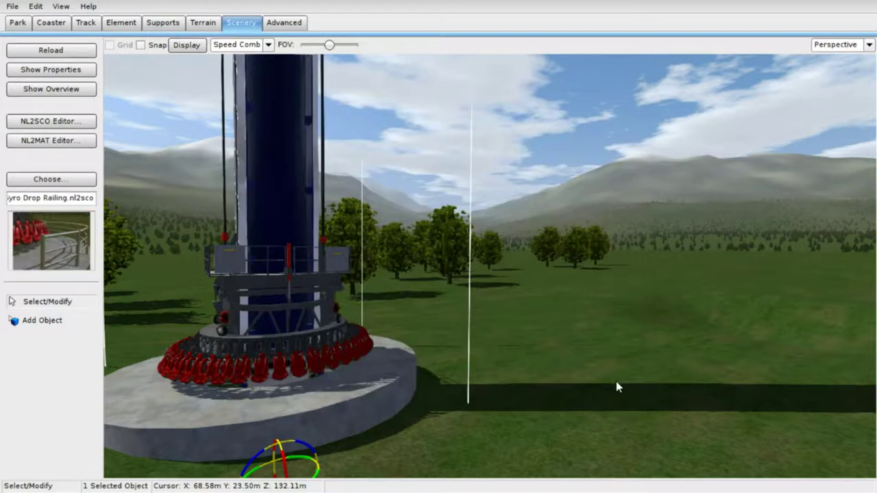
# Place the circular railing on the grass beside the Gyro Drop and lower it to just above the ground.
pyautogui.click(28, 320)
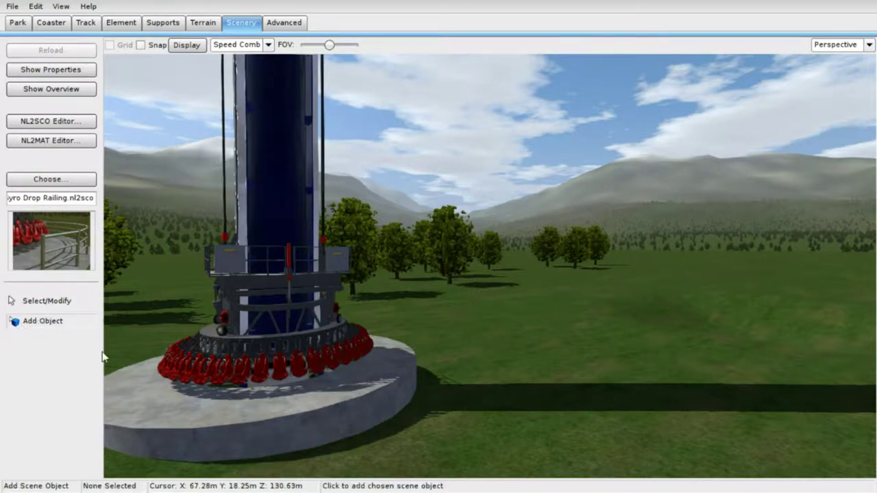
pyautogui.click(689, 352)
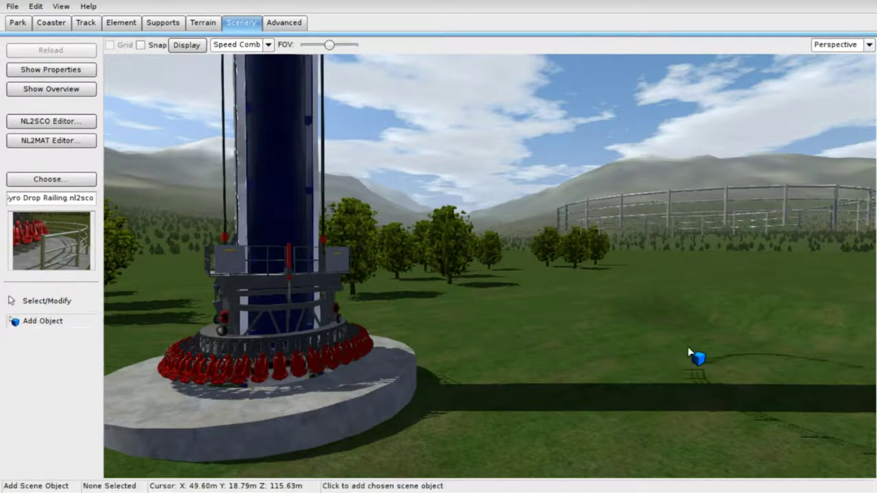
pyautogui.click(72, 306)
pyautogui.click(724, 200)
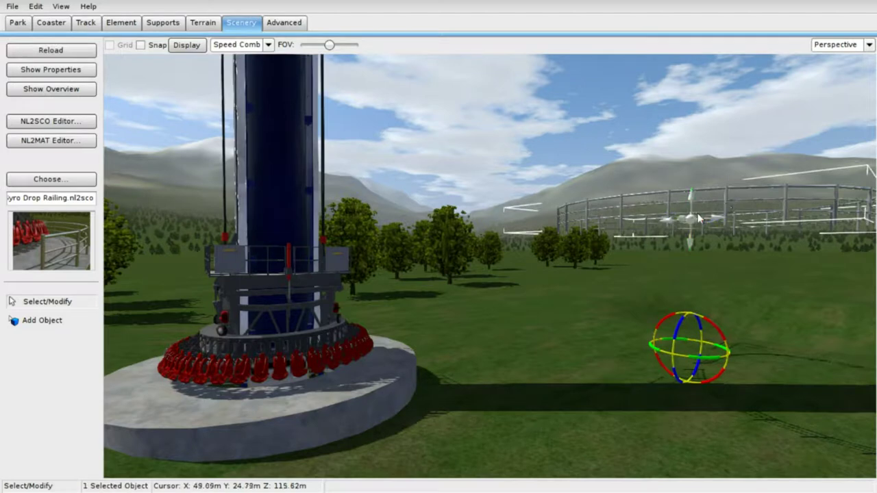
pyautogui.moveTo(691, 251); pyautogui.dragTo(676, 355)
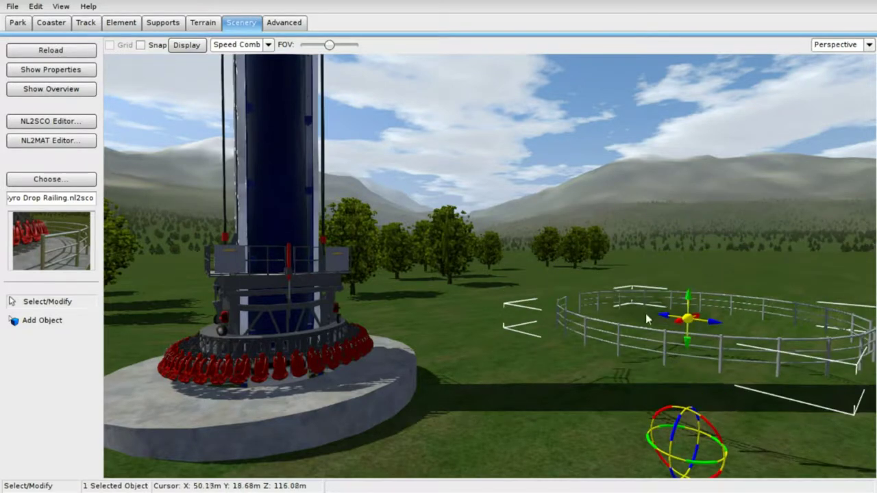
# Move the circular railing horizontally across the grass until it surrounds the Gyro Drop's concrete base.
pyautogui.moveTo(659, 319); pyautogui.dragTo(584, 340)
pyautogui.click(577, 336)
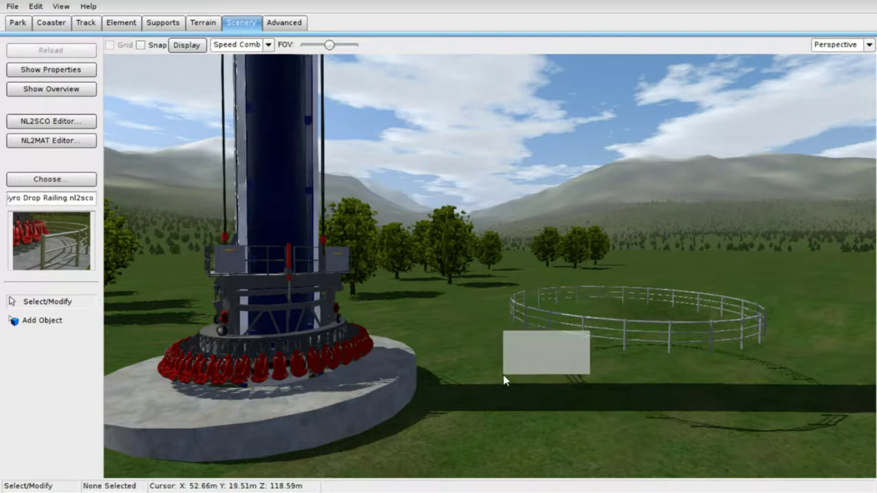
pyautogui.click(596, 316)
pyautogui.moveTo(615, 312); pyautogui.dragTo(236, 476)
pyautogui.moveTo(237, 476); pyautogui.dragTo(259, 459, button='right')
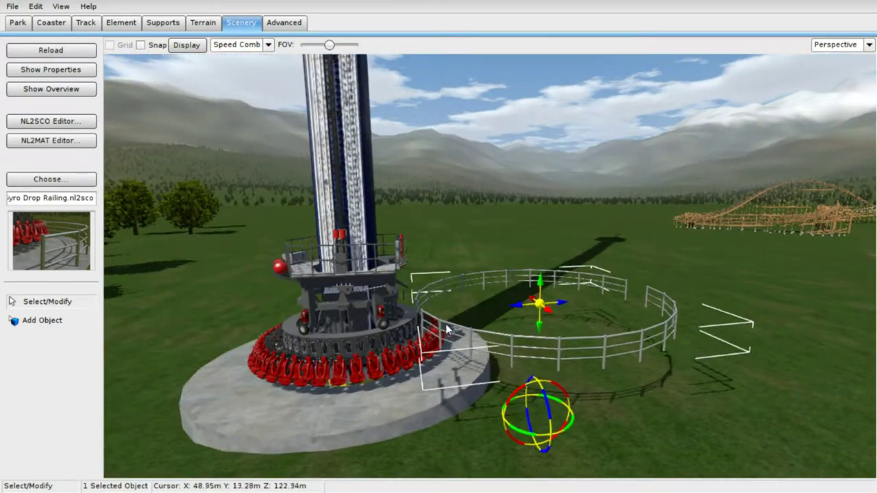
pyautogui.moveTo(524, 312); pyautogui.dragTo(340, 469)
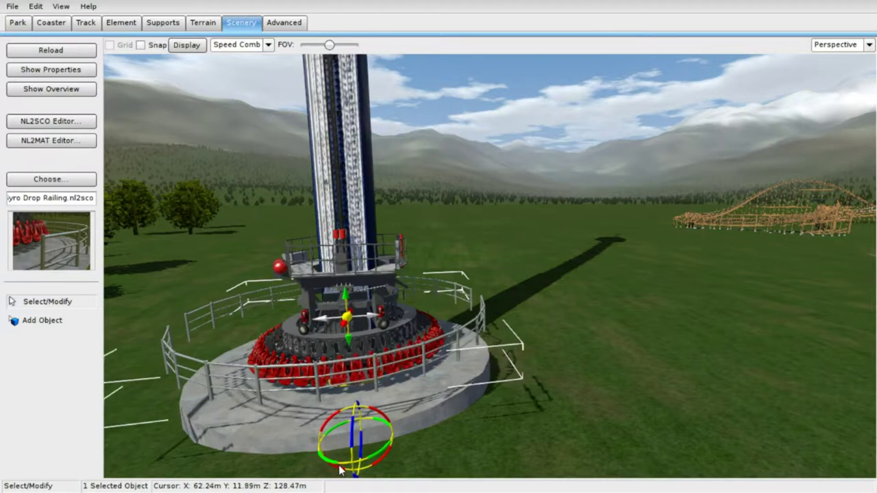
# Lower the railing onto the concrete slab and fine-tune its horizontal position and height so it follows the slab's edge.
pyautogui.moveTo(352, 342); pyautogui.dragTo(365, 372)
pyautogui.scroll(4, 365, 371)
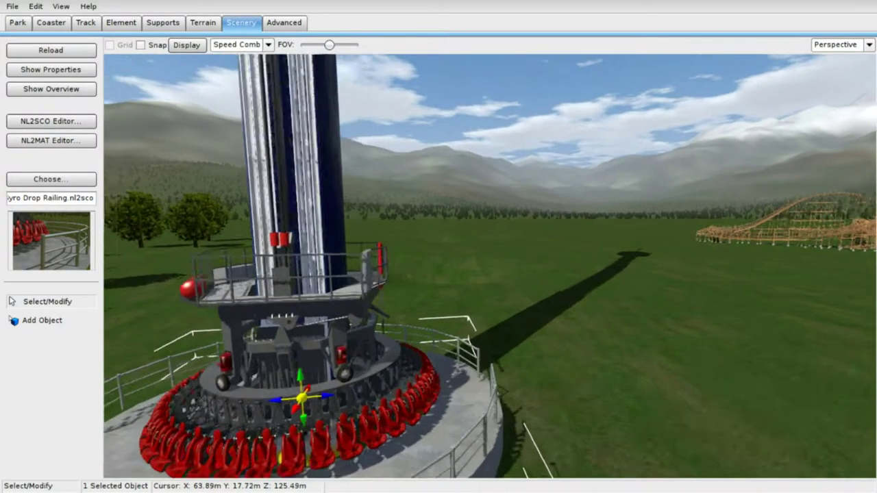
pyautogui.moveTo(365, 371); pyautogui.dragTo(294, 387, button='middle')
pyautogui.moveTo(301, 370); pyautogui.dragTo(394, 363, button='right')
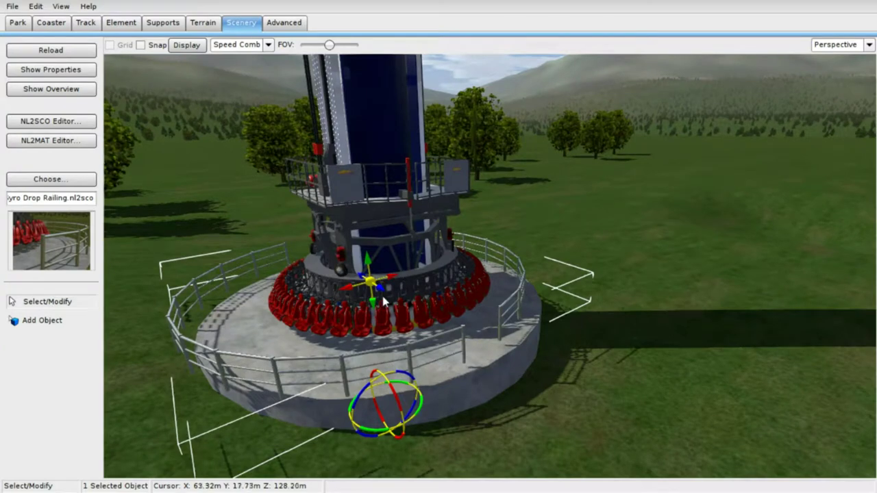
pyautogui.moveTo(387, 294); pyautogui.dragTo(389, 315)
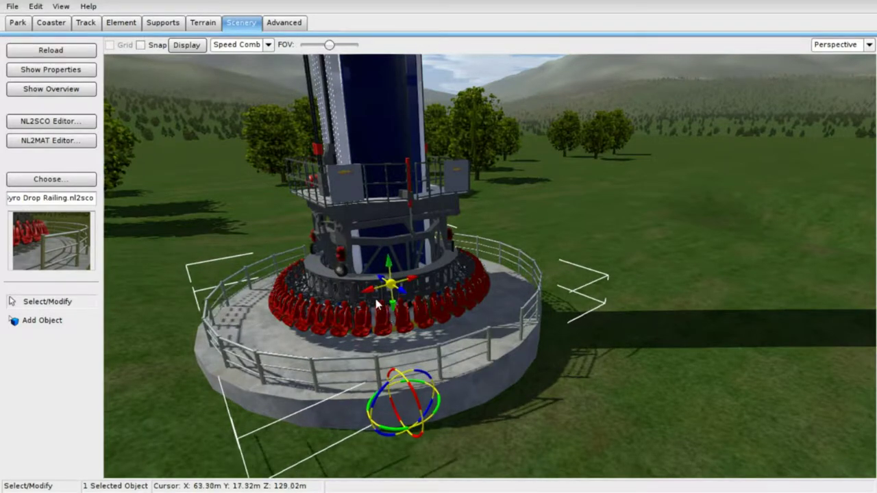
pyautogui.moveTo(374, 294); pyautogui.dragTo(368, 300)
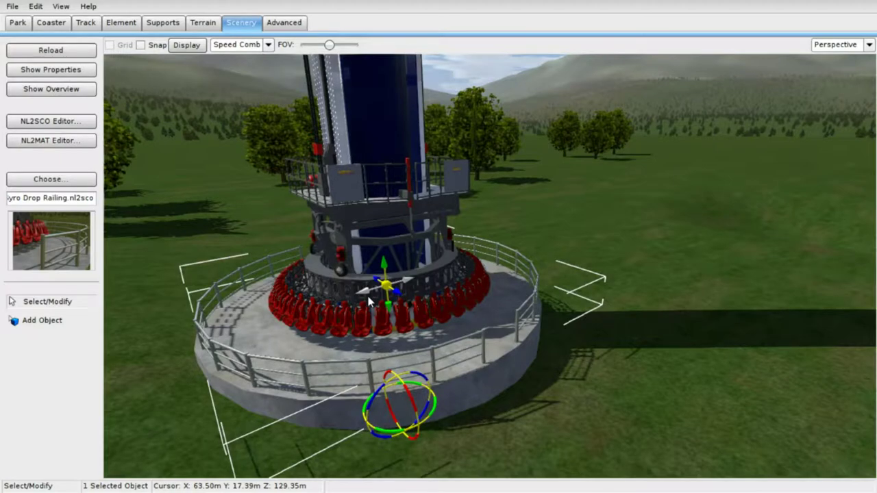
pyautogui.moveTo(369, 300)
pyautogui.mouseDown(button='right')
pyautogui.moveTo(363, 309)
pyautogui.moveTo(356, 302)
pyautogui.moveTo(425, 300)
pyautogui.moveTo(384, 306)
pyautogui.mouseUp(button='right')
pyautogui.moveTo(366, 289); pyautogui.dragTo(366, 291)
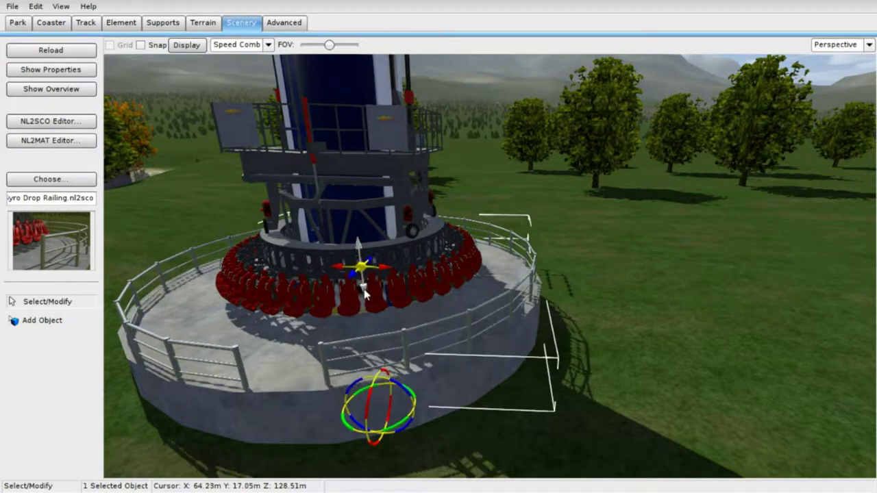
# Inspect the railing around the Gyro Drop from farther away and deselect it.
pyautogui.moveTo(365, 291); pyautogui.dragTo(392, 257, button='right')
pyautogui.press('Left')
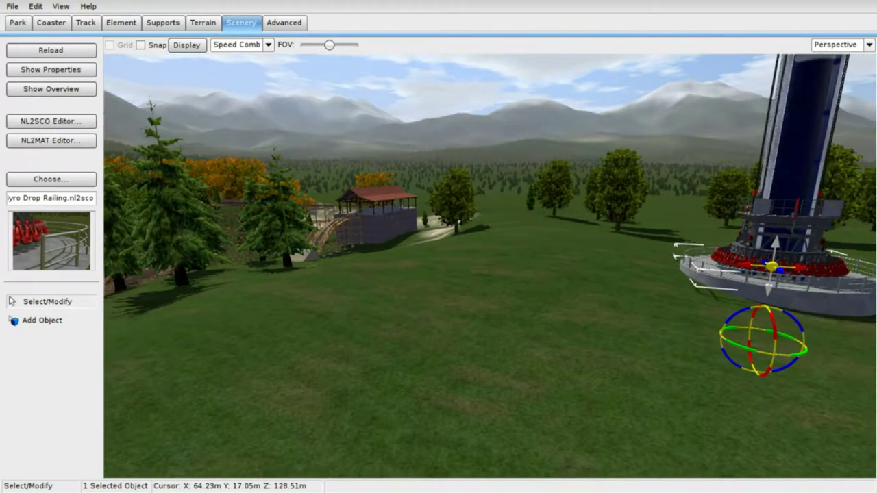
pyautogui.press('w')
pyautogui.press('w')
pyautogui.moveTo(392, 257); pyautogui.dragTo(413, 228, button='right')
pyautogui.press('Left')
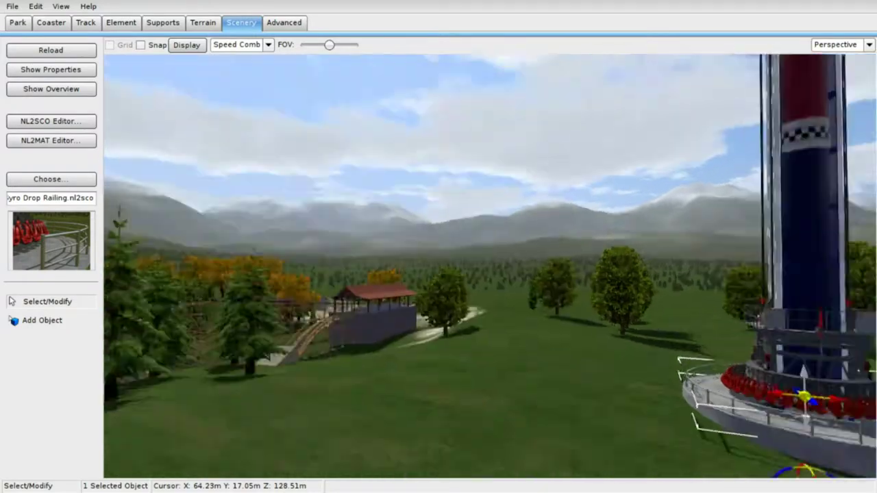
pyautogui.press('Right')
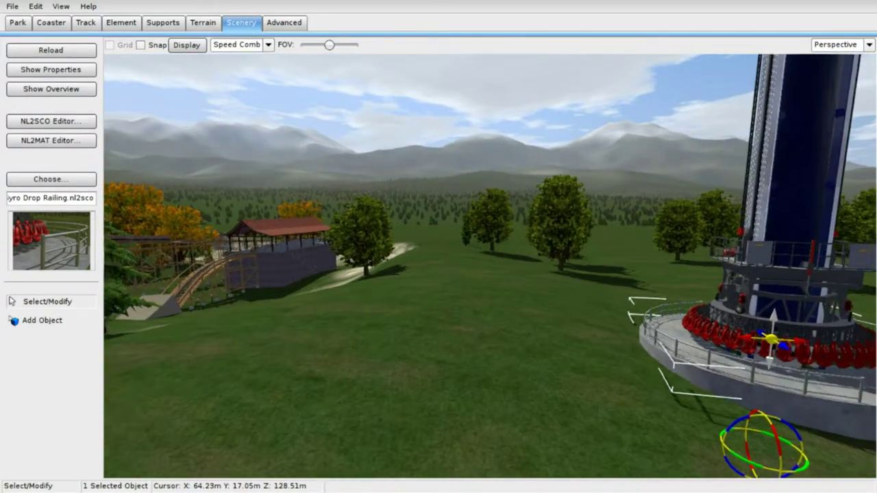
pyautogui.press('s')
pyautogui.press('d')
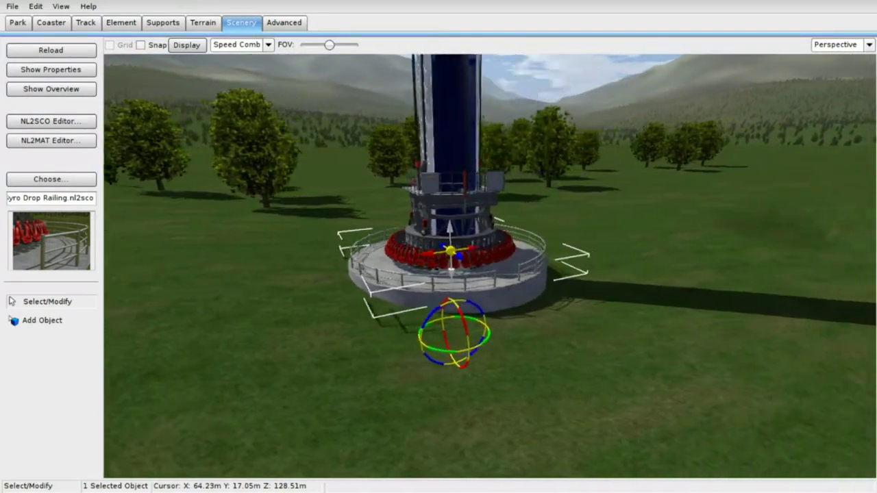
pyautogui.moveTo(490, 266); pyautogui.dragTo(335, 267, button='right')
pyautogui.click(364, 311)
# Fly around the park to examine the wooden coaster's supports, station and surrounding trees.
pyautogui.moveTo(364, 311); pyautogui.dragTo(304, 249, button='right')
pyautogui.press('w')
pyautogui.press('s')
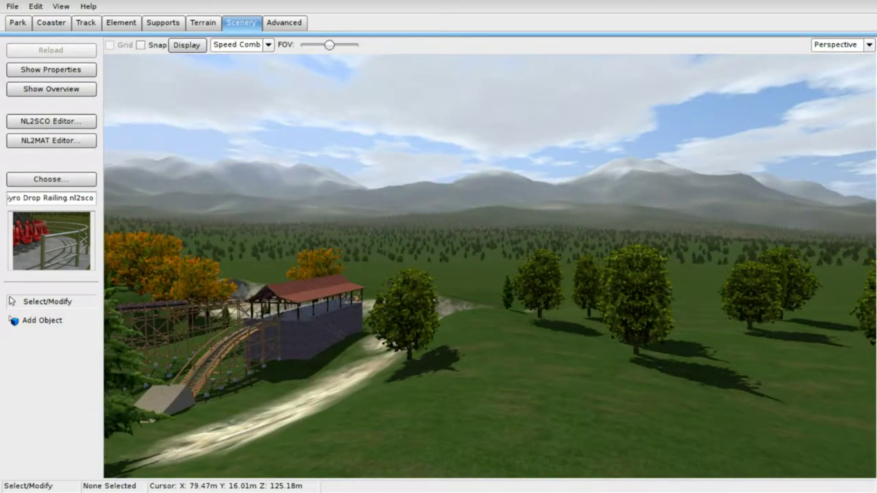
pyautogui.moveTo(304, 248); pyautogui.dragTo(815, 260, button='right')
pyautogui.press('w')
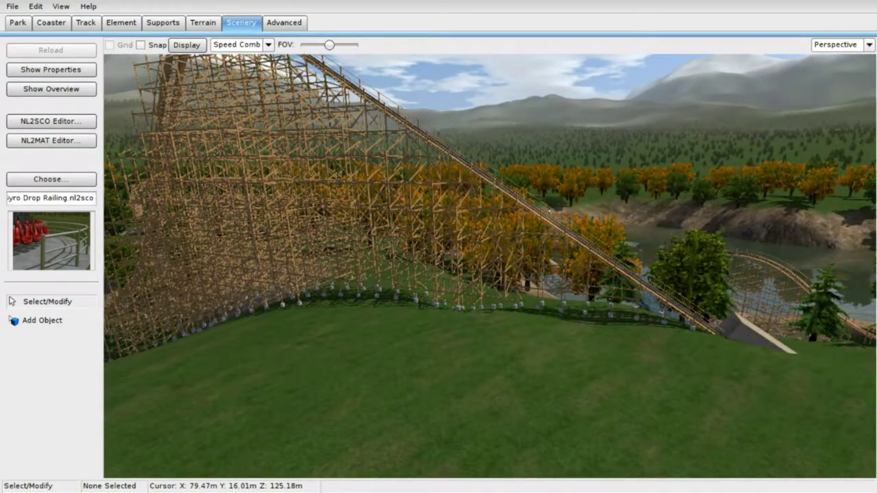
pyautogui.moveTo(549, 211); pyautogui.dragTo(603, 183, button='right')
pyautogui.moveTo(356, 282); pyautogui.dragTo(774, 206, button='right')
pyautogui.press('w')
pyautogui.press('w')
pyautogui.moveTo(490, 266); pyautogui.dragTo(316, 226, button='right')
pyautogui.press('w')
pyautogui.press('w')
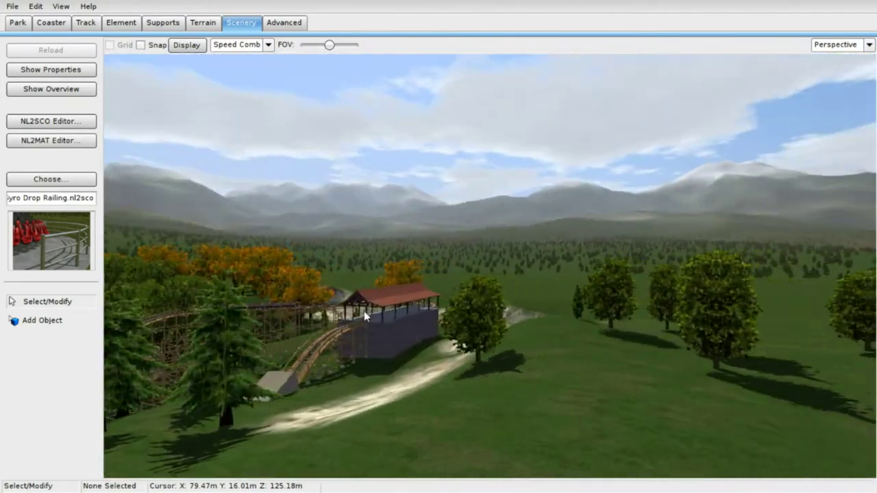
# Browse the scene objects in the park's base folder and the library's object groups without choosing a new one.
pyautogui.click(50, 178)
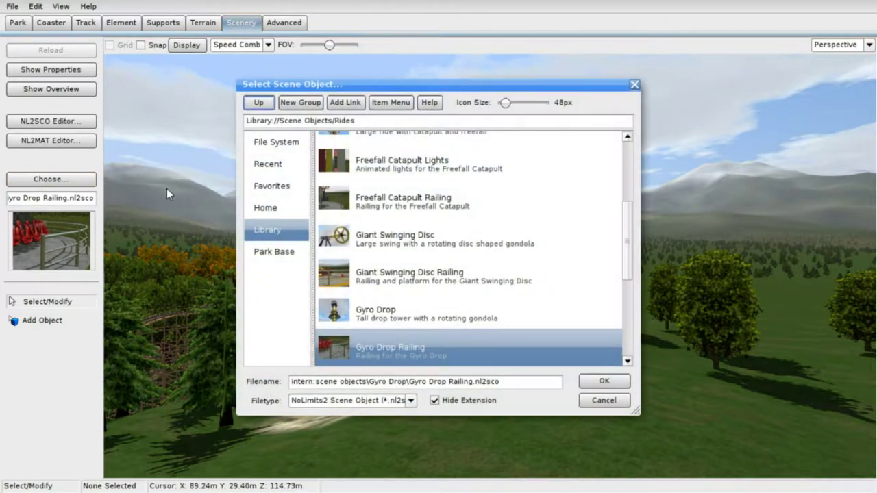
pyautogui.scroll(-2, 340, 228)
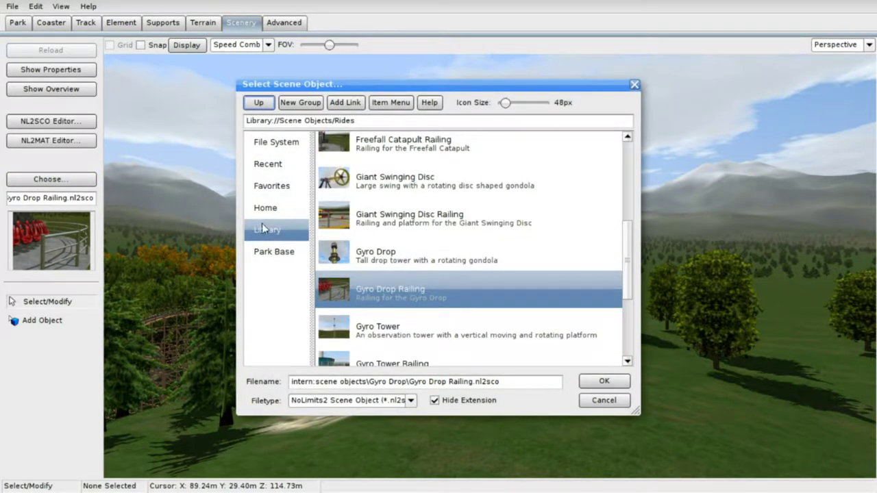
pyautogui.click(282, 259)
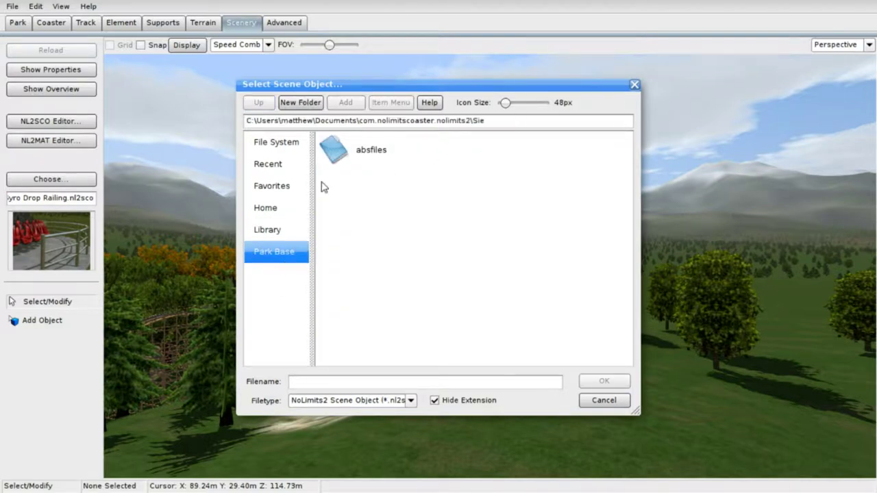
pyautogui.click(285, 232)
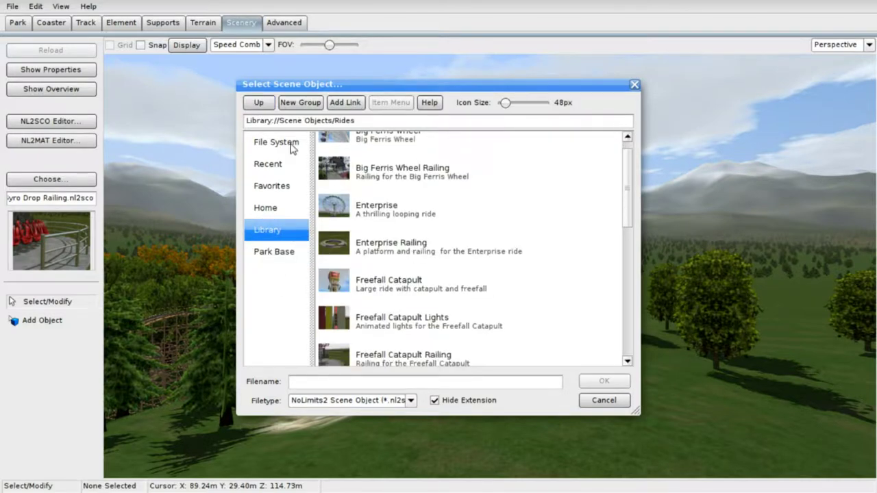
pyautogui.click(258, 103)
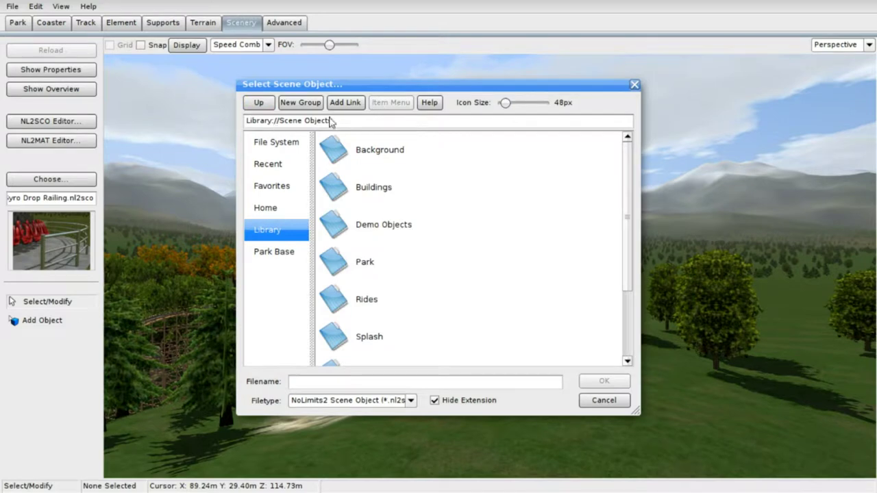
pyautogui.scroll(-3, 579, 227)
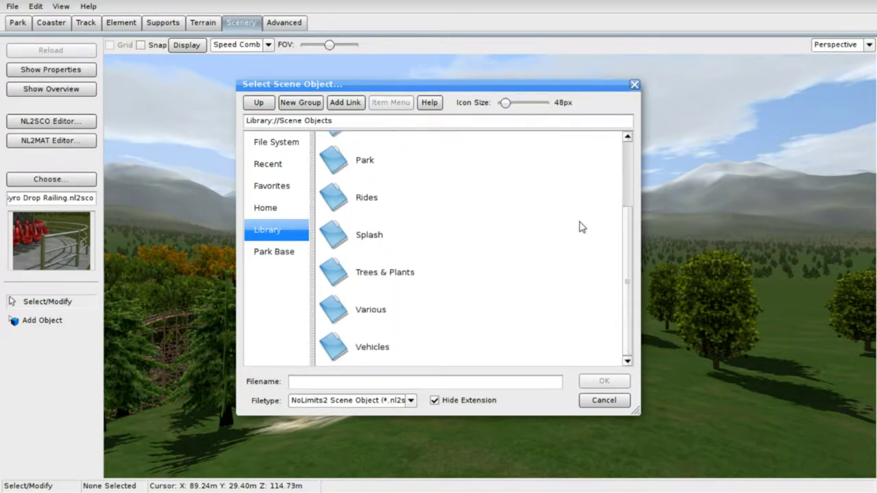
pyautogui.scroll(1, 579, 226)
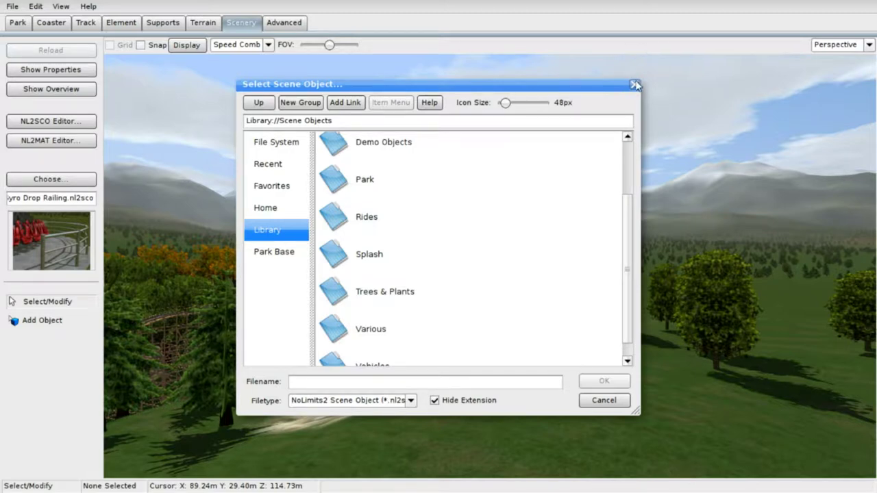
pyautogui.click(634, 85)
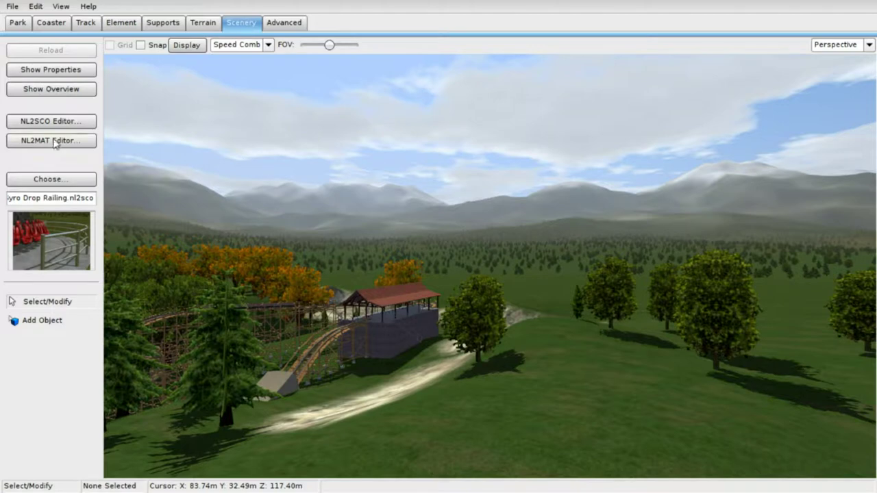
# Open the NL2SCO Editor, view its light settings and look through the library's Demo Objects group for an object to open.
pyautogui.click(68, 122)
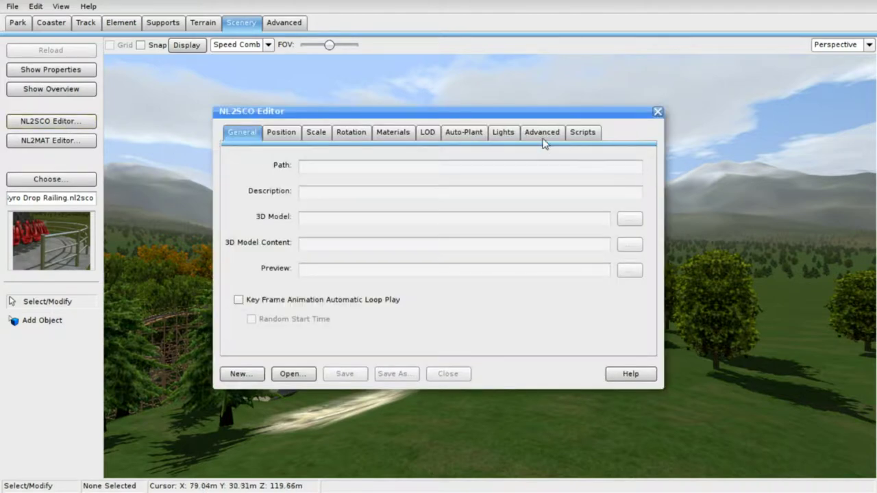
pyautogui.click(501, 134)
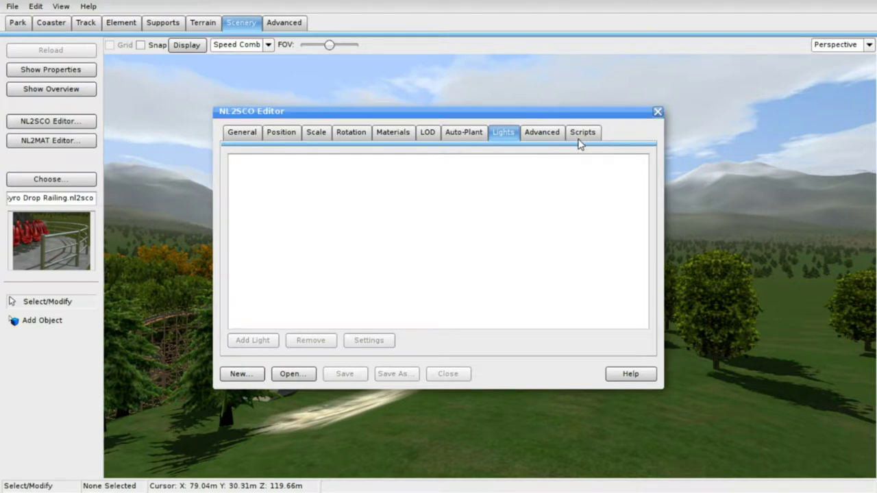
pyautogui.click(305, 376)
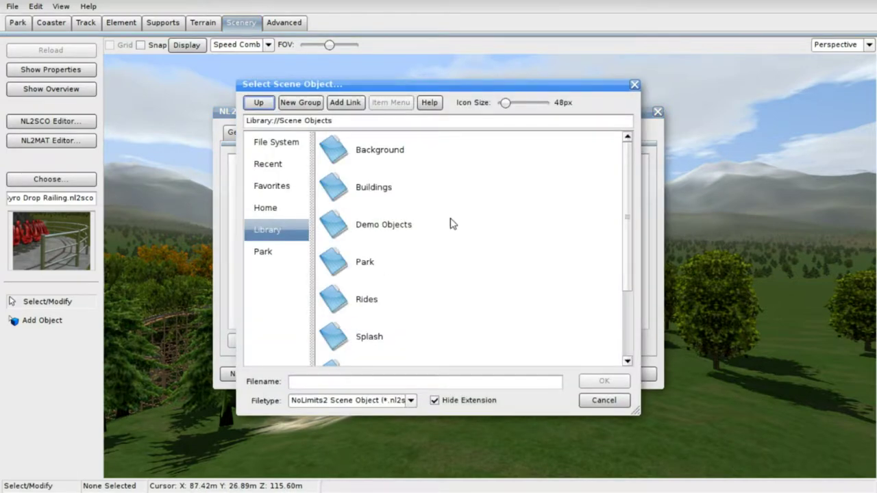
pyautogui.doubleClick(415, 226)
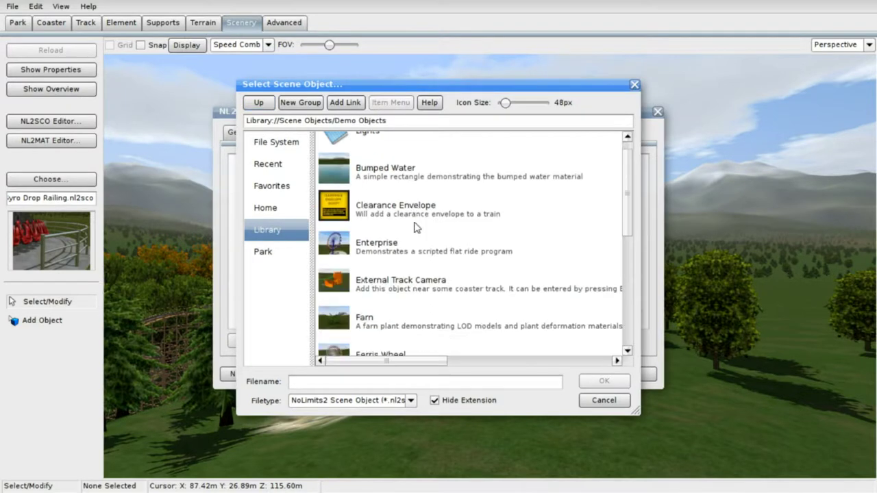
pyautogui.scroll(-3, 414, 227)
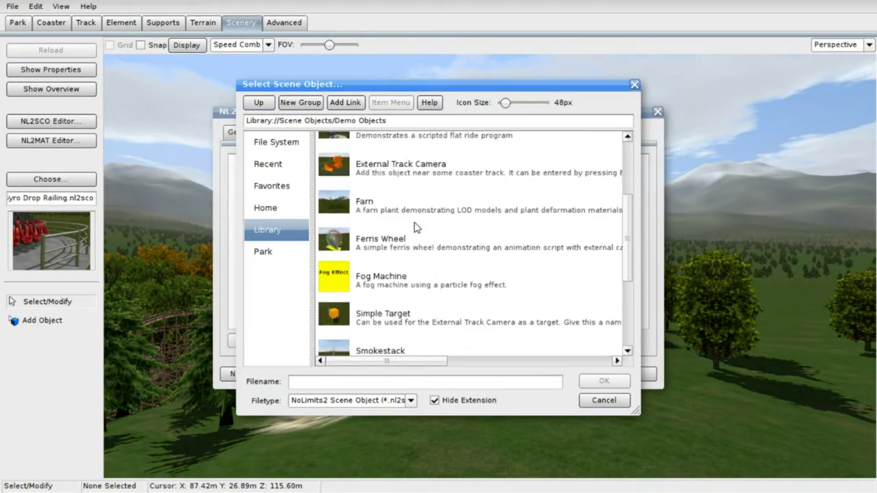
pyautogui.click(633, 85)
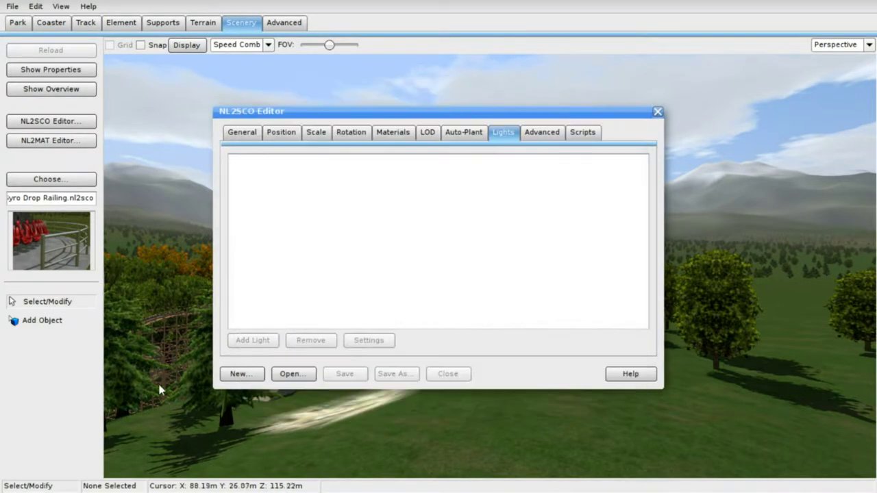
# Start a new NL2SCO file, look through the available save folders up to Documents, and cancel without saving.
pyautogui.click(240, 375)
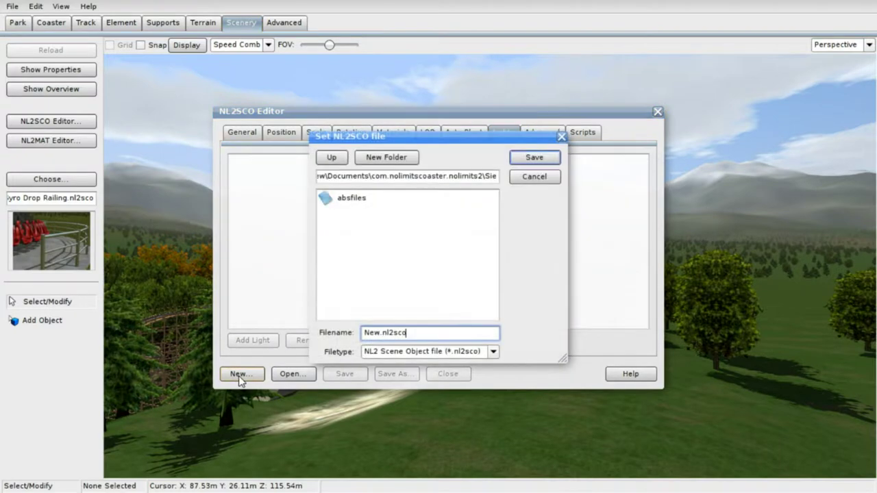
pyautogui.doubleClick(350, 200)
pyautogui.click(329, 159)
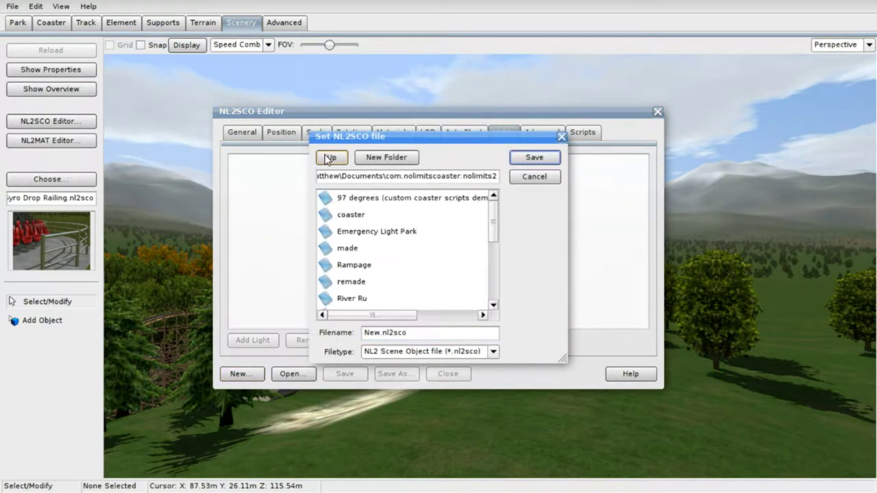
pyautogui.scroll(-2, 382, 254)
pyautogui.scroll(1, 363, 220)
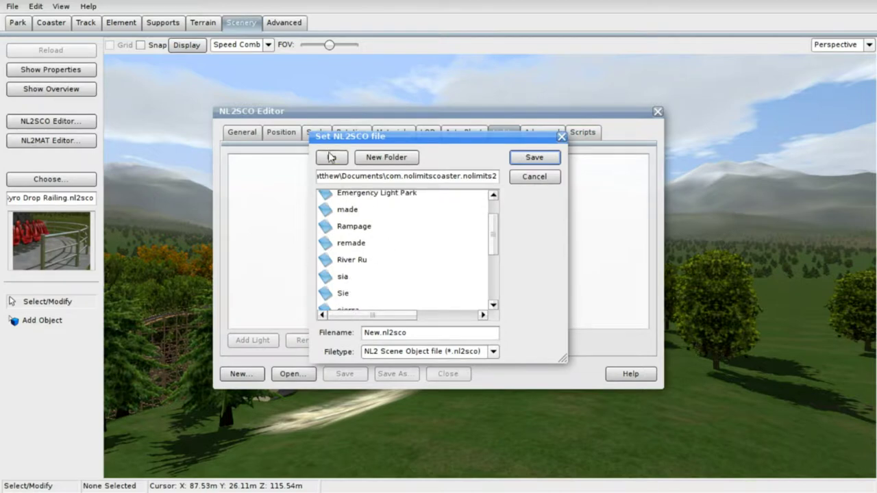
pyautogui.click(330, 158)
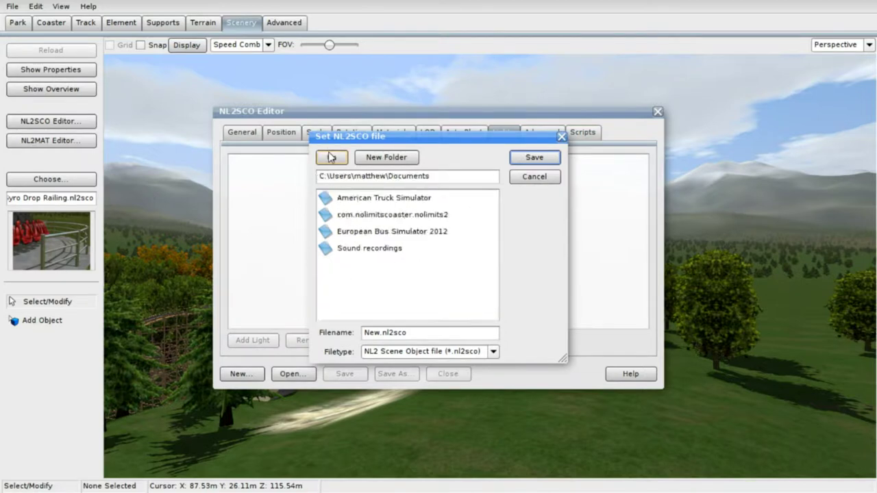
pyautogui.click(562, 138)
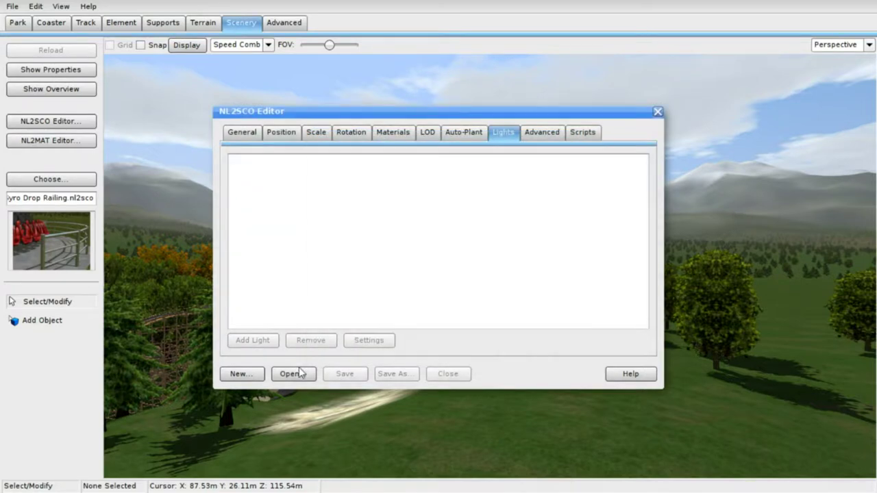
pyautogui.click(291, 374)
pyautogui.scroll(-1, 452, 313)
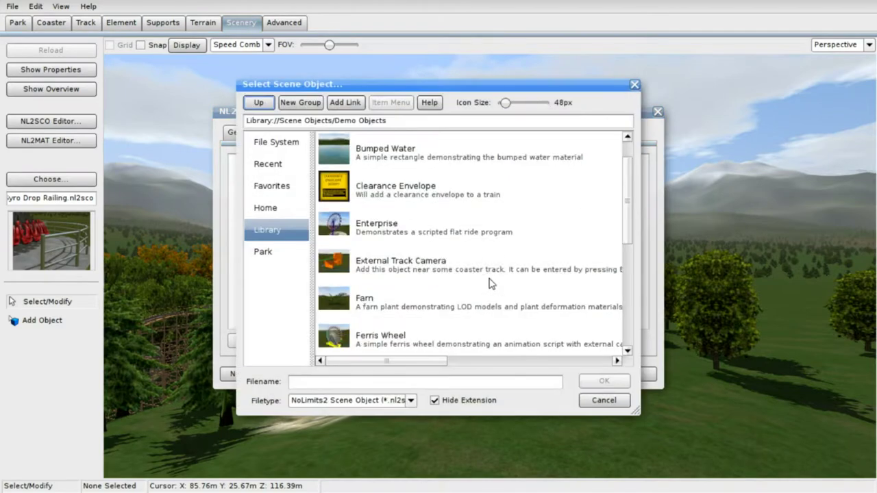
pyautogui.scroll(1, 489, 282)
pyautogui.doubleClick(394, 179)
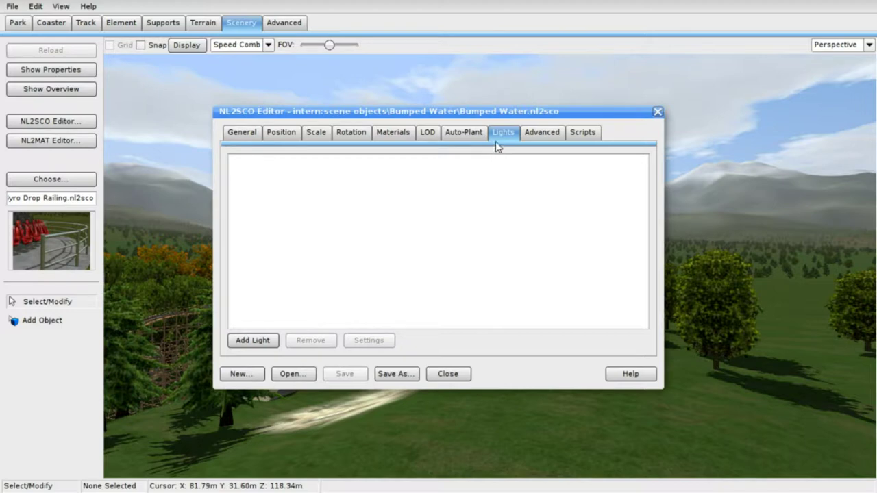
pyautogui.click(253, 375)
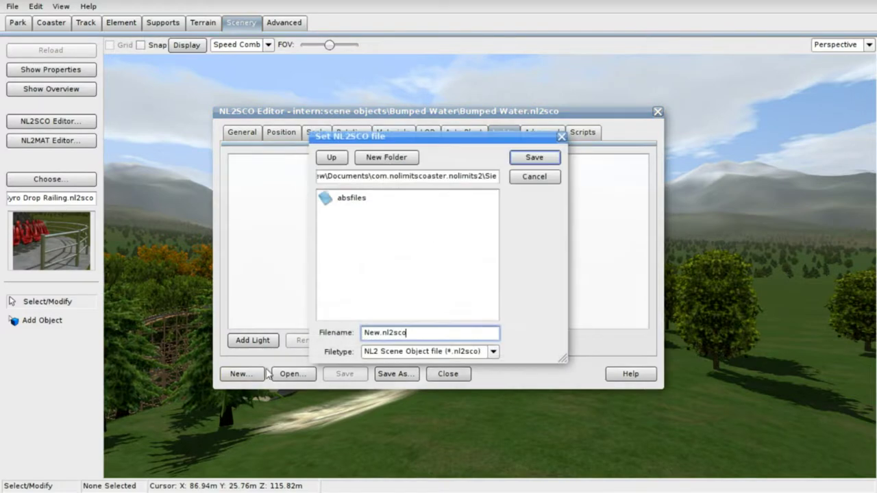
pyautogui.click(561, 140)
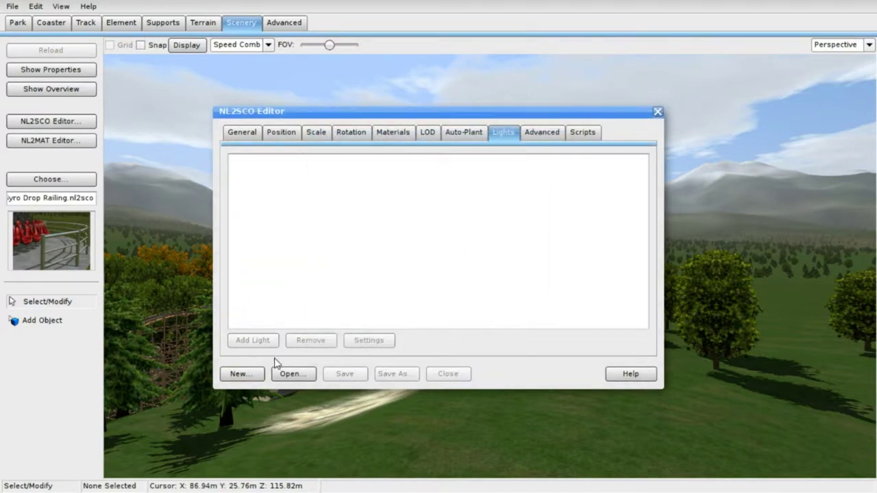
# Open the Spot Light White object from the library's Demo Objects Lights group in the NL2SCO Editor.
pyautogui.click(293, 375)
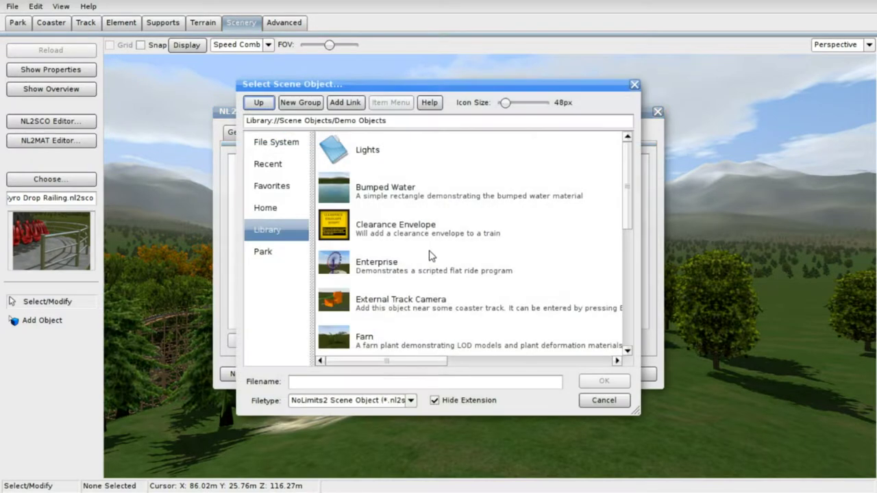
pyautogui.doubleClick(367, 150)
pyautogui.scroll(-1, 419, 151)
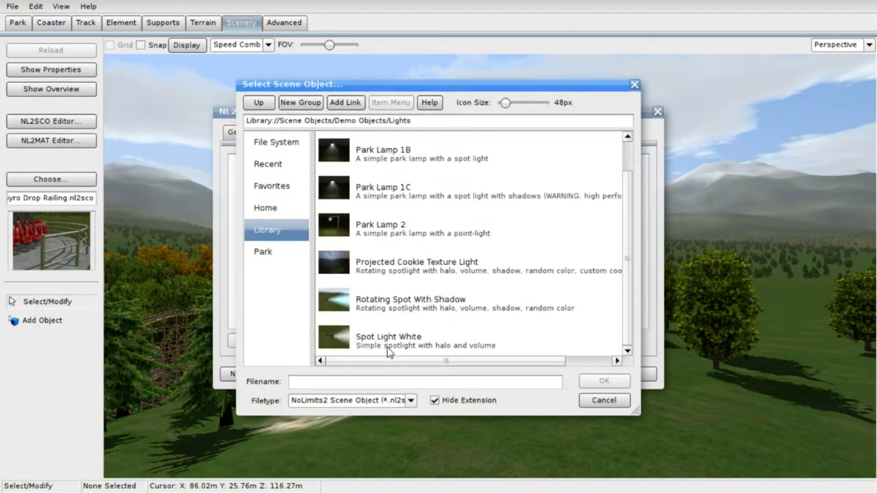
pyautogui.doubleClick(413, 340)
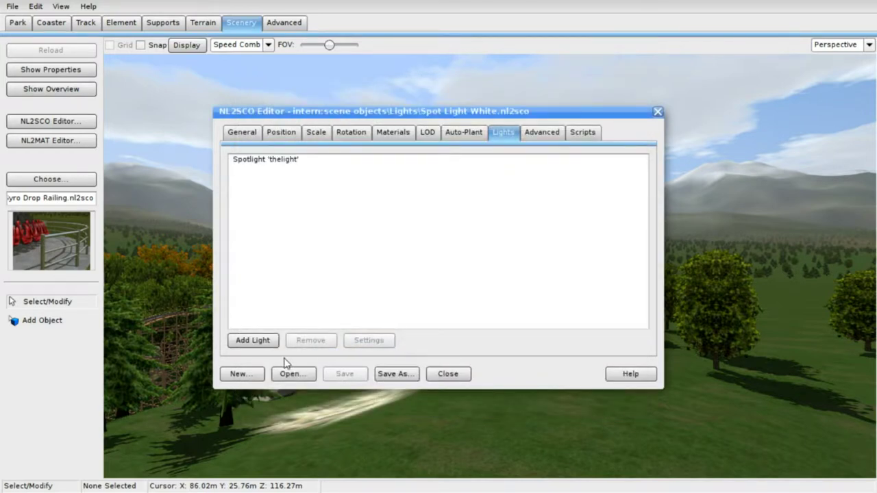
# Save a copy of the spotlight object as "red light" in the com.nolimitscoaster.nolimits2 documents folder and close the editor.
pyautogui.click(407, 376)
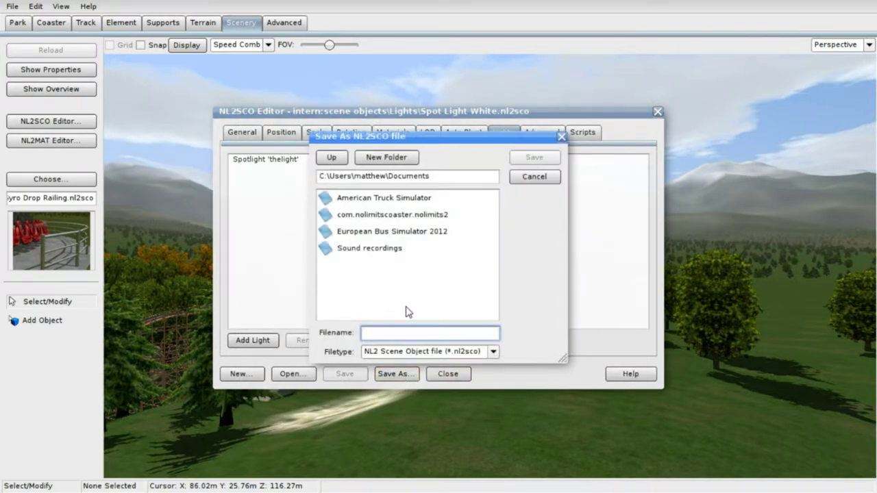
pyautogui.doubleClick(369, 217)
pyautogui.scroll(-5, 373, 226)
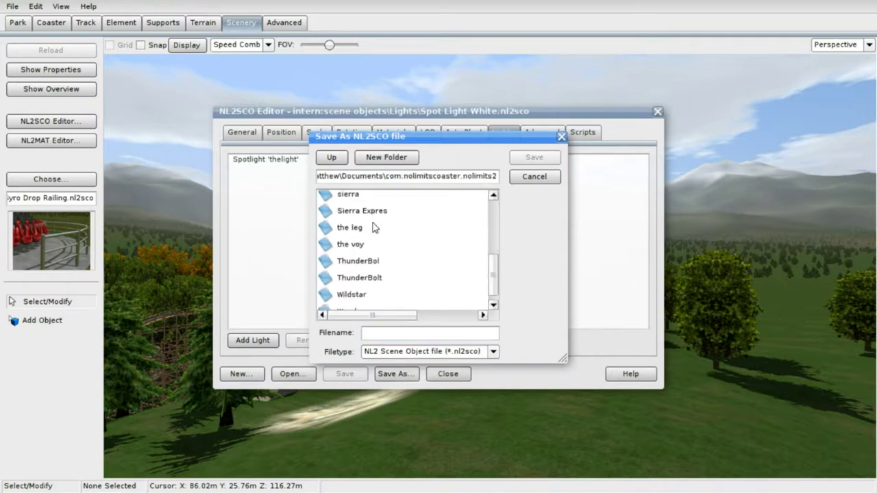
pyautogui.scroll(-1, 363, 233)
pyautogui.click(420, 334)
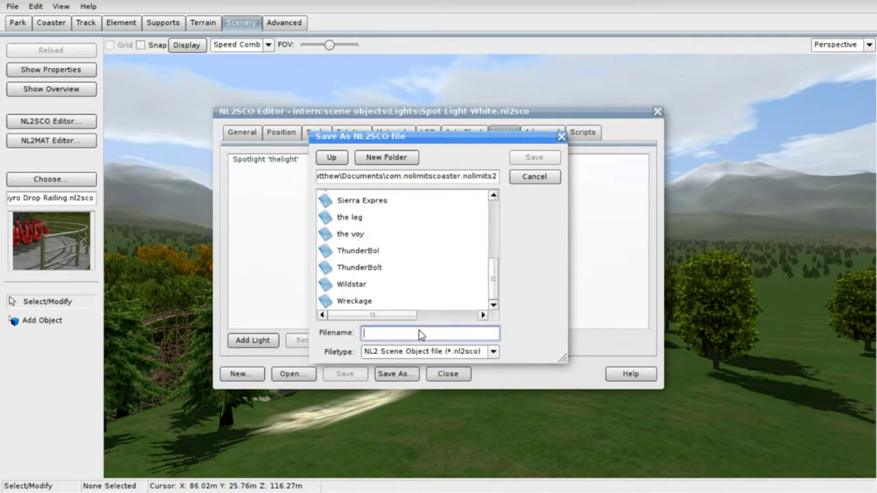
pyautogui.write('reling')
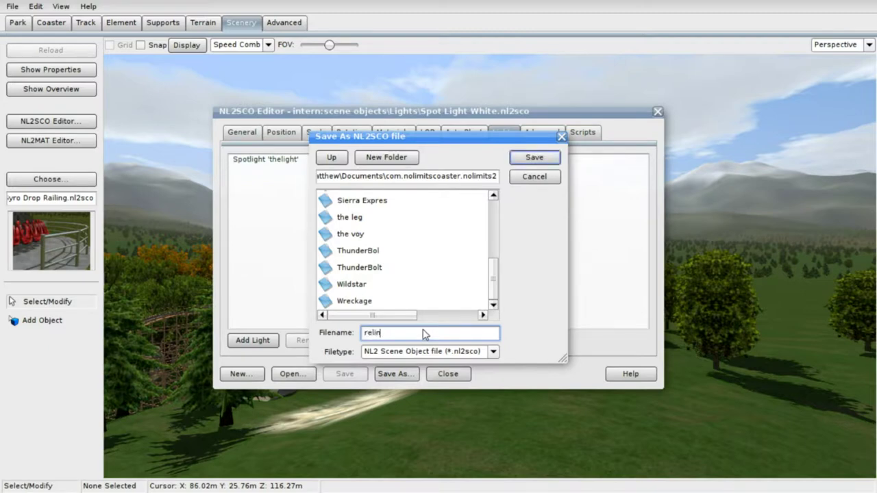
pyautogui.write('ed light')
pyautogui.click(532, 158)
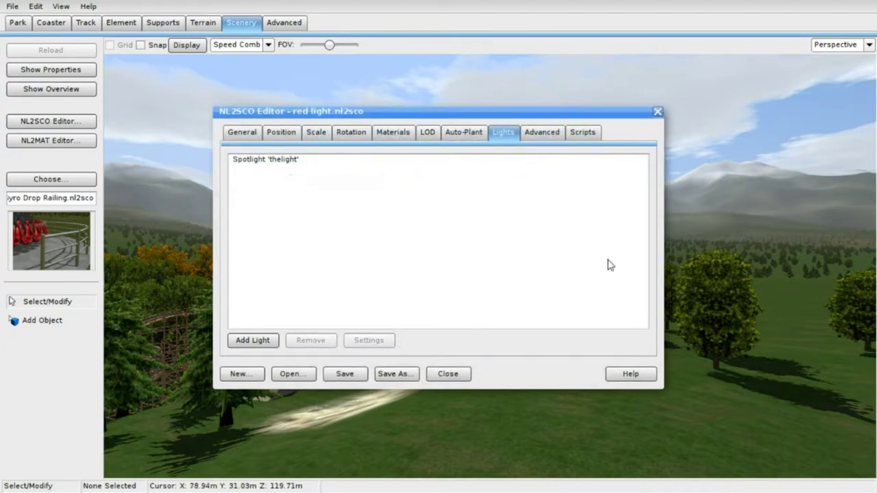
pyautogui.click(660, 112)
# Choose the red light object from the home folder as the current scene object, accepting its path outside the park's base path.
pyautogui.click(59, 182)
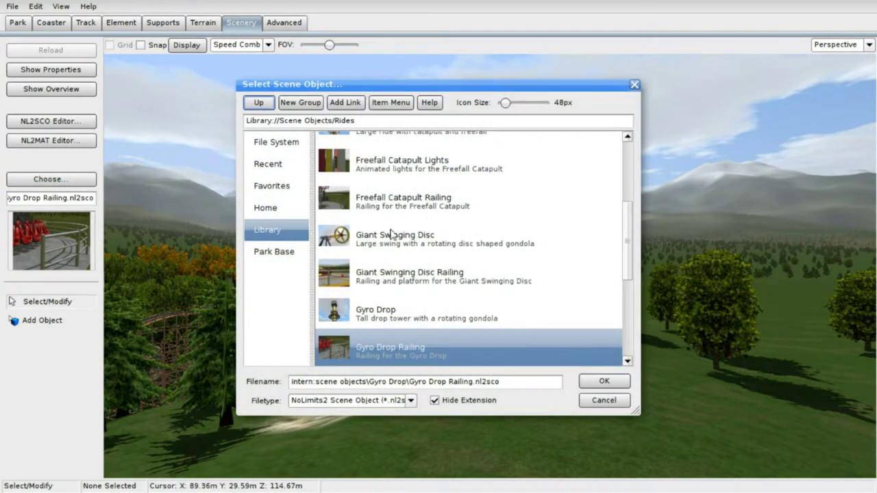
pyautogui.click(279, 208)
pyautogui.click(282, 192)
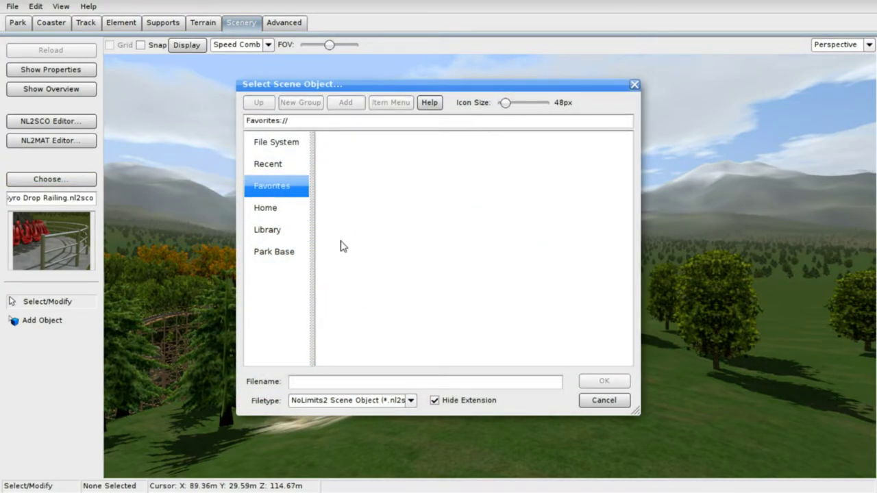
pyautogui.click(273, 208)
pyautogui.scroll(-5, 521, 336)
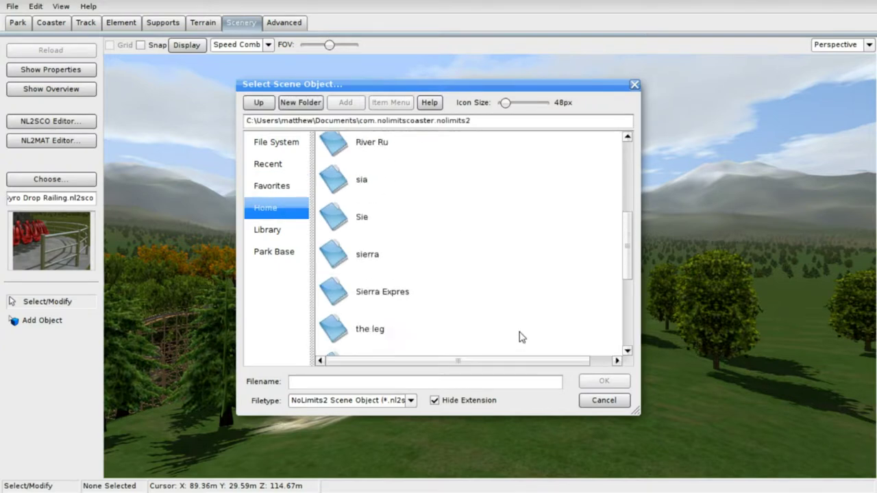
pyautogui.scroll(-3, 520, 336)
pyautogui.doubleClick(412, 342)
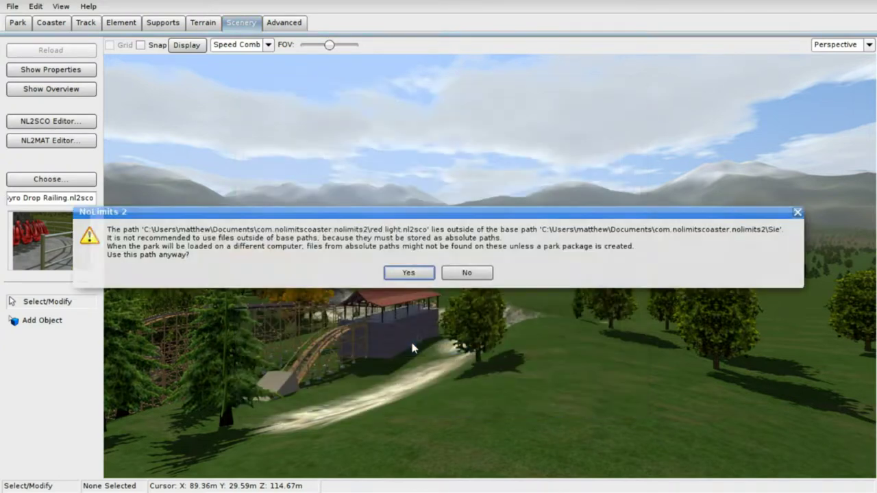
pyautogui.click(404, 273)
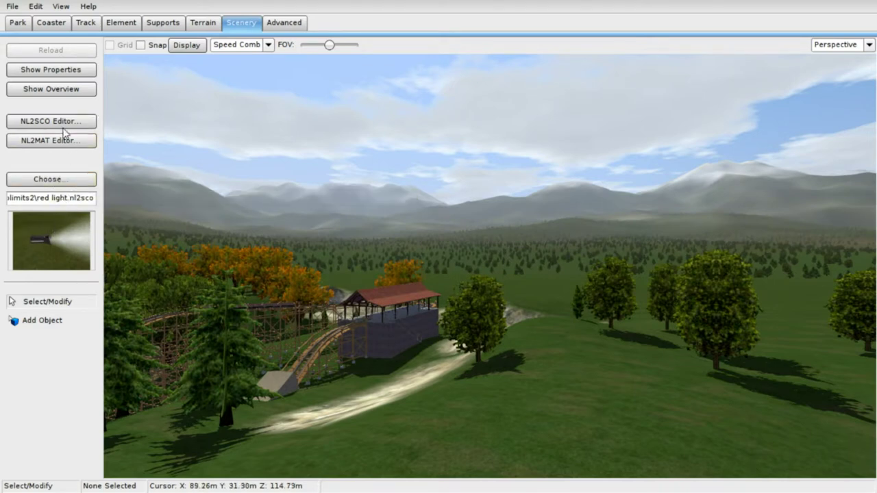
# Look briefly at the NL2SCO Editor, the NL2MAT Editor and the scene object instance properties, closing each one.
pyautogui.click(71, 124)
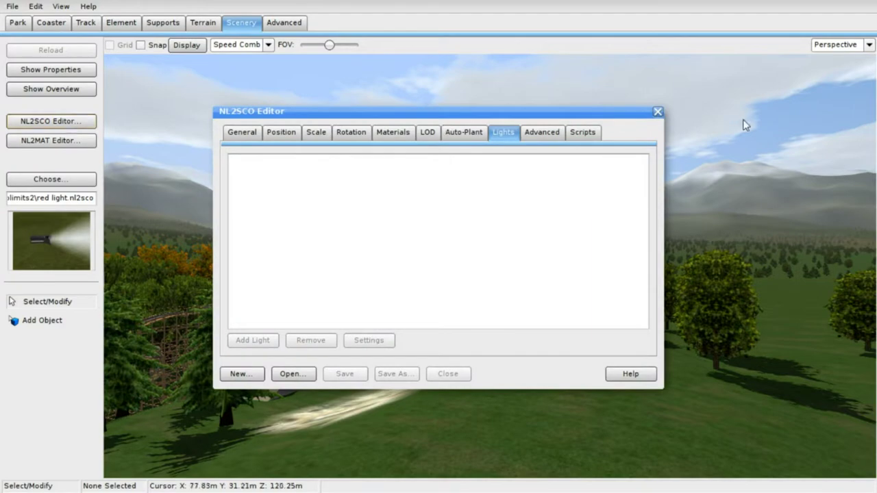
pyautogui.click(658, 112)
pyautogui.click(31, 147)
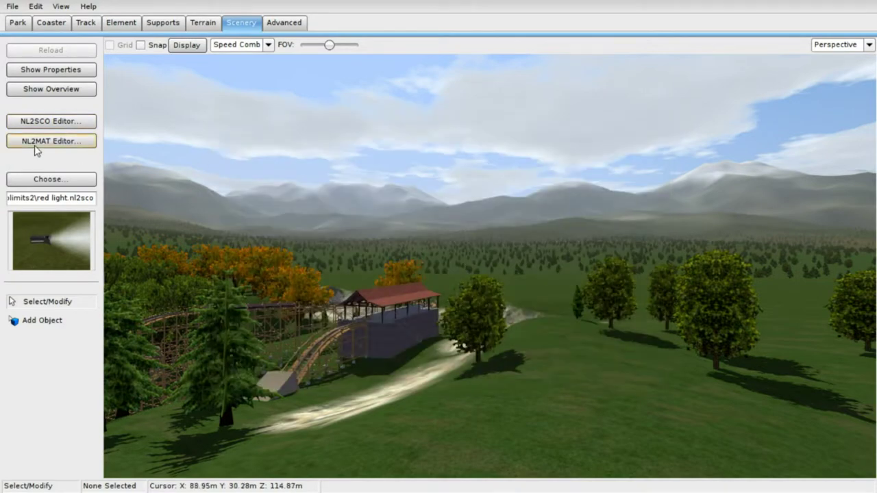
pyautogui.click(689, 101)
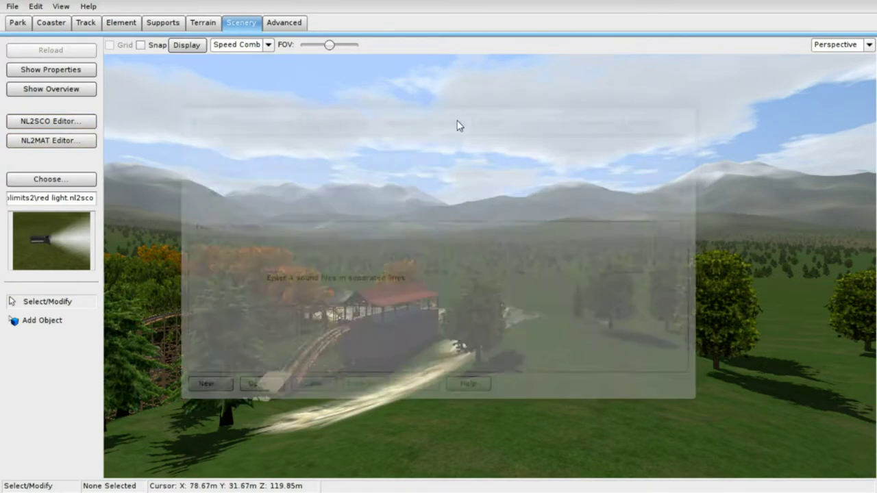
pyautogui.click(57, 73)
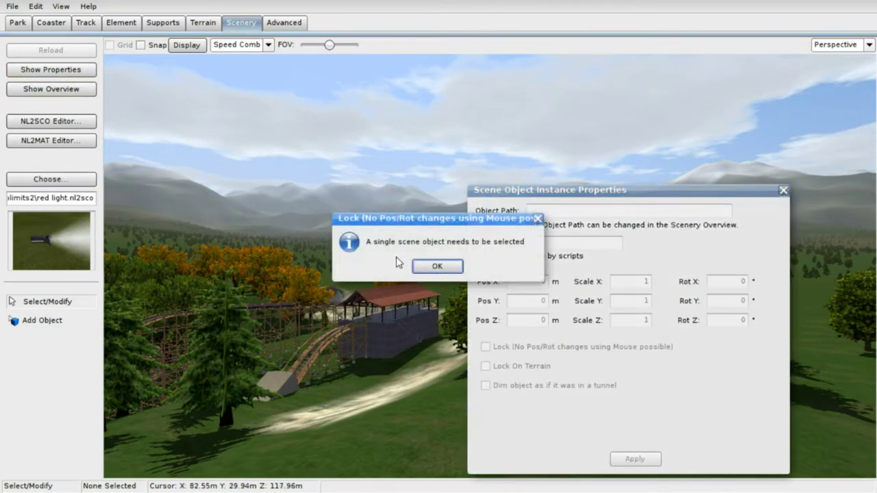
pyautogui.click(783, 191)
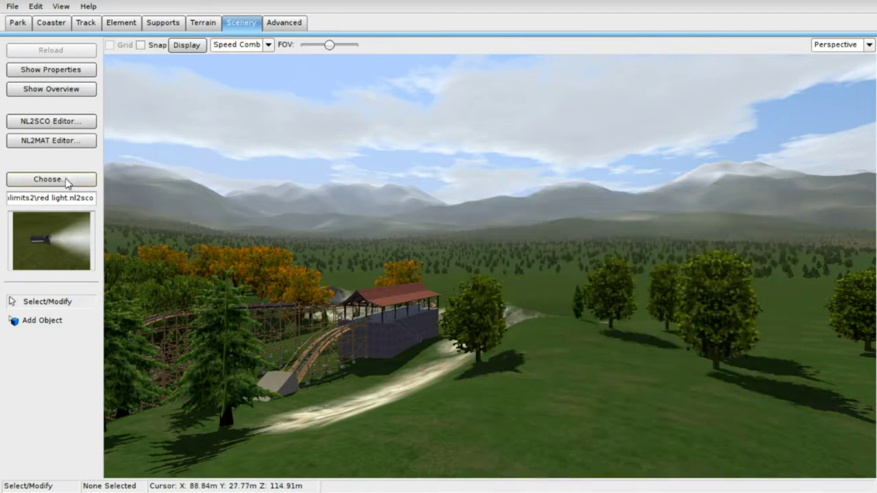
# Open the red light object from the home folder in the NL2SCO Editor.
pyautogui.click(51, 122)
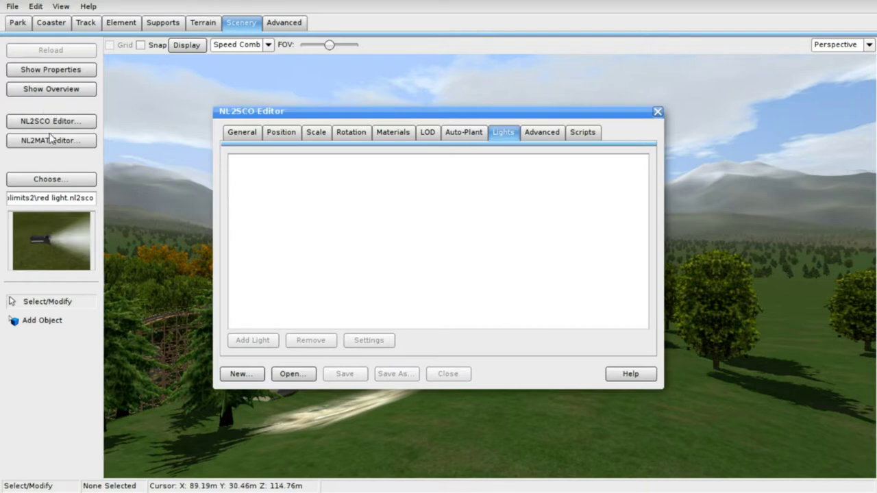
pyautogui.click(301, 373)
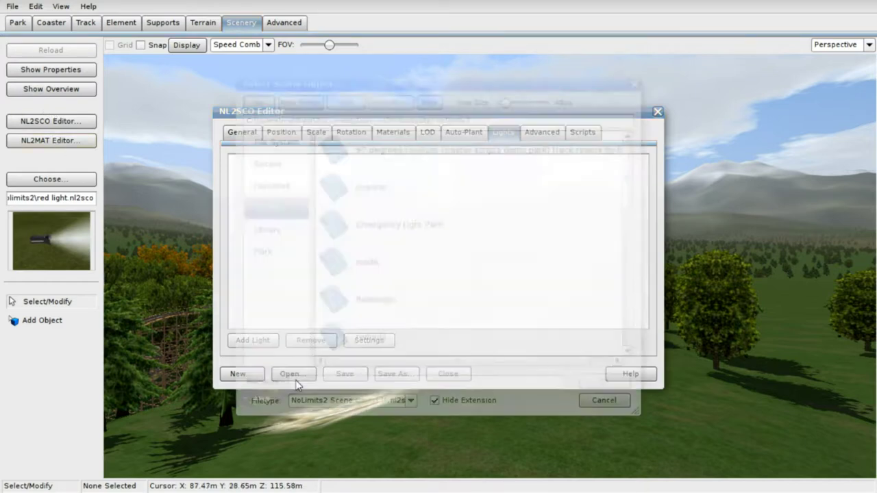
pyautogui.scroll(-5, 328, 321)
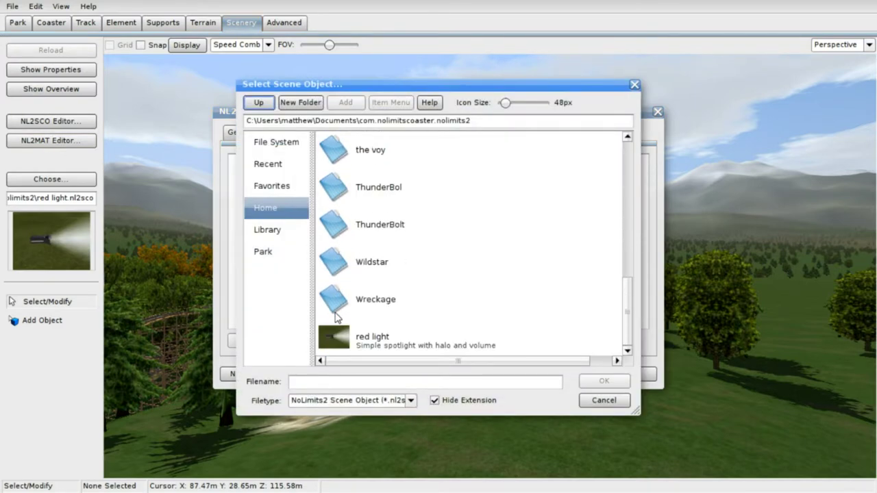
pyautogui.click(430, 346)
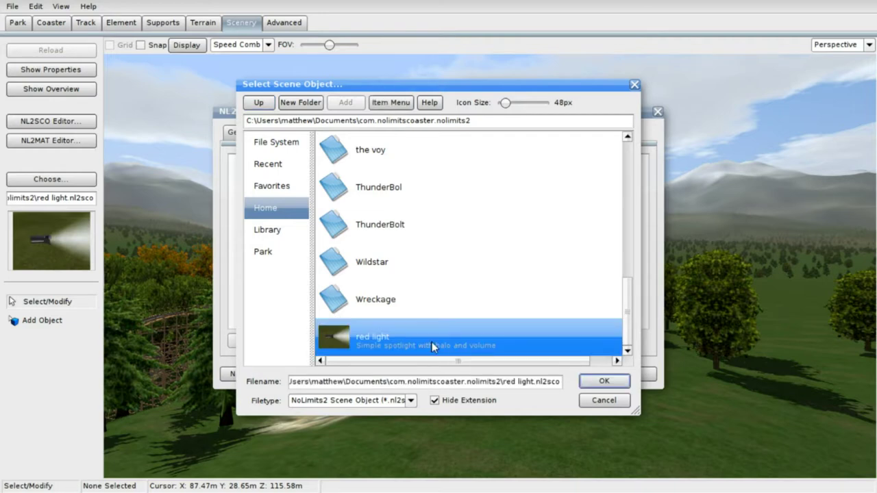
pyautogui.click(604, 382)
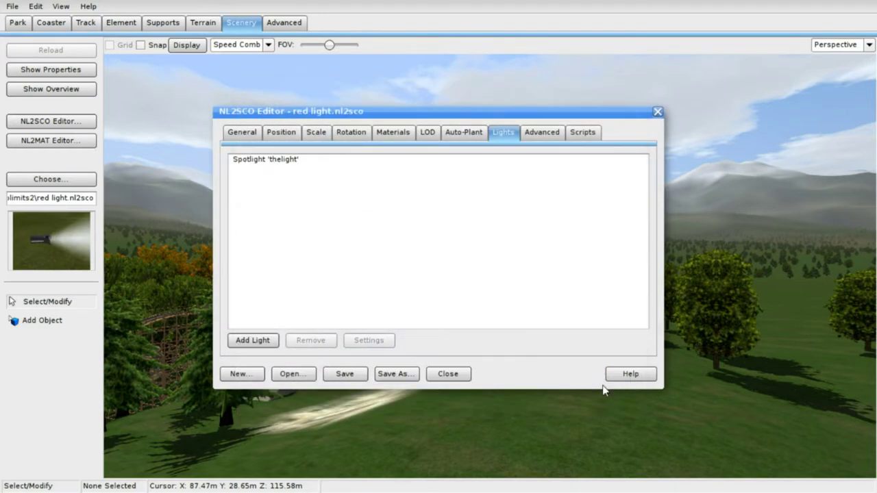
# Examine the light source settings and type choices for an additional light in the red light object, and cancel without adding it.
pyautogui.click(302, 162)
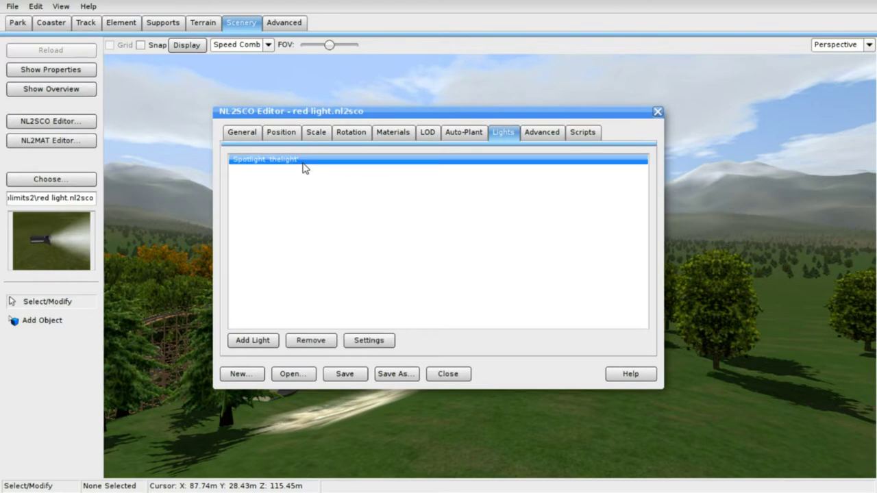
pyautogui.click(264, 342)
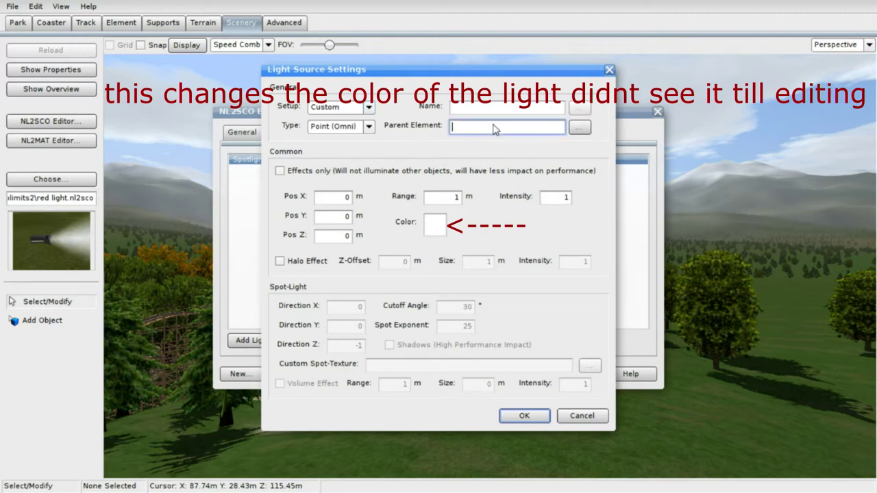
pyautogui.click(368, 128)
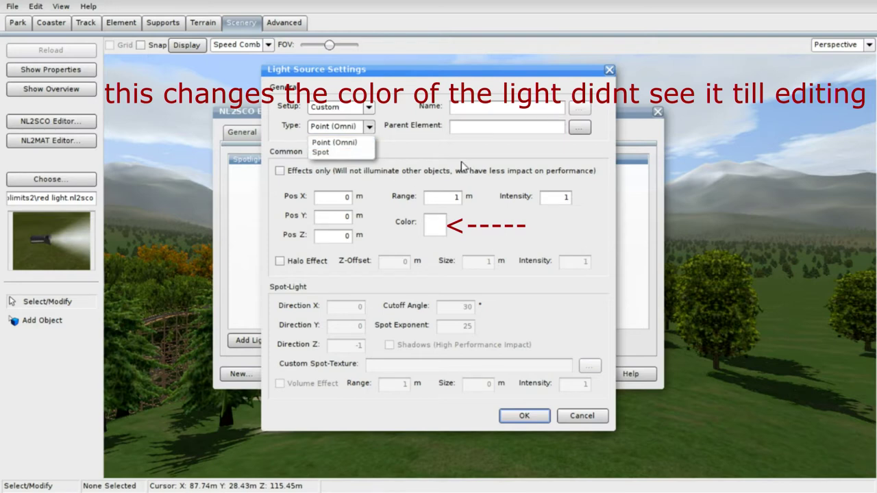
pyautogui.click(440, 155)
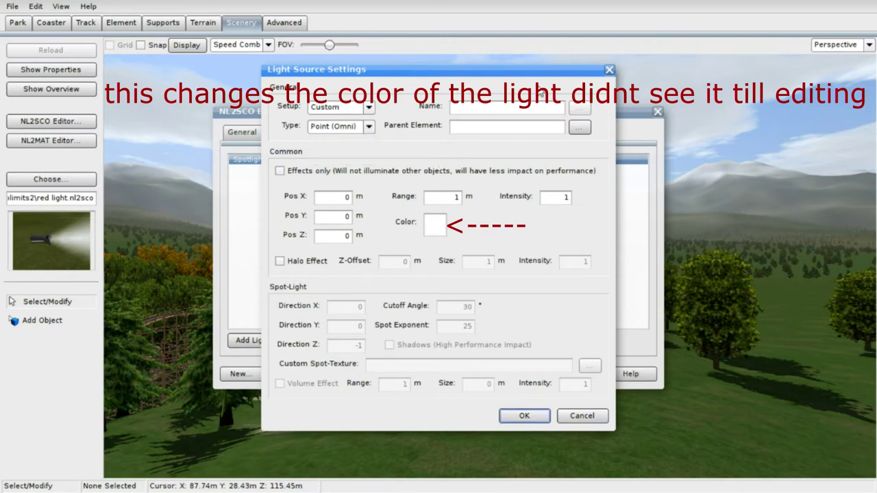
pyautogui.click(609, 71)
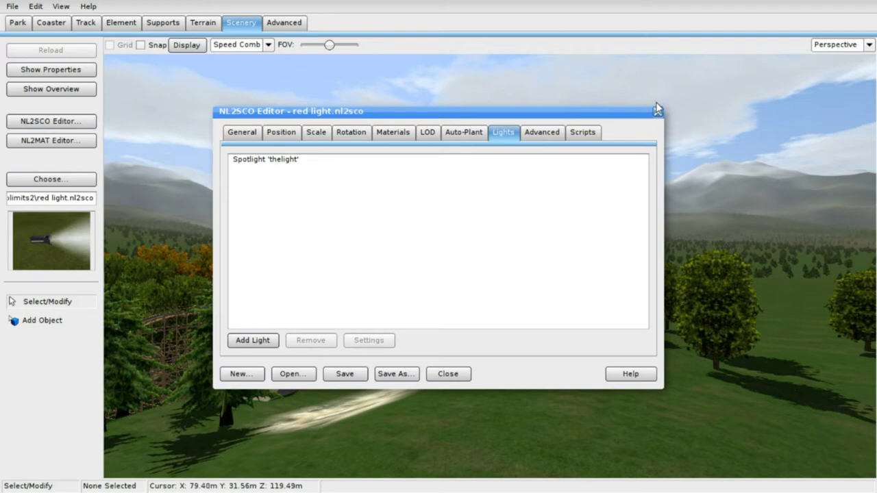
# View the red light object's advanced options, and look at the NL2SCO Editor once more before closing it.
pyautogui.click(541, 132)
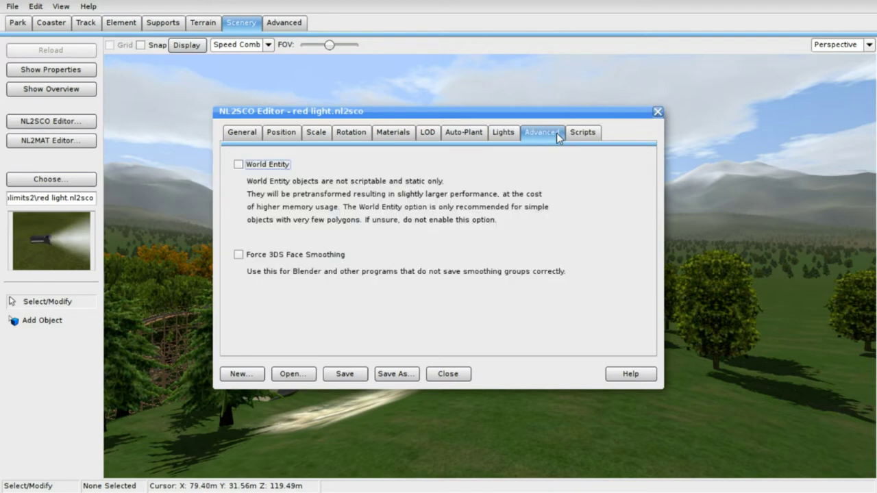
pyautogui.click(658, 111)
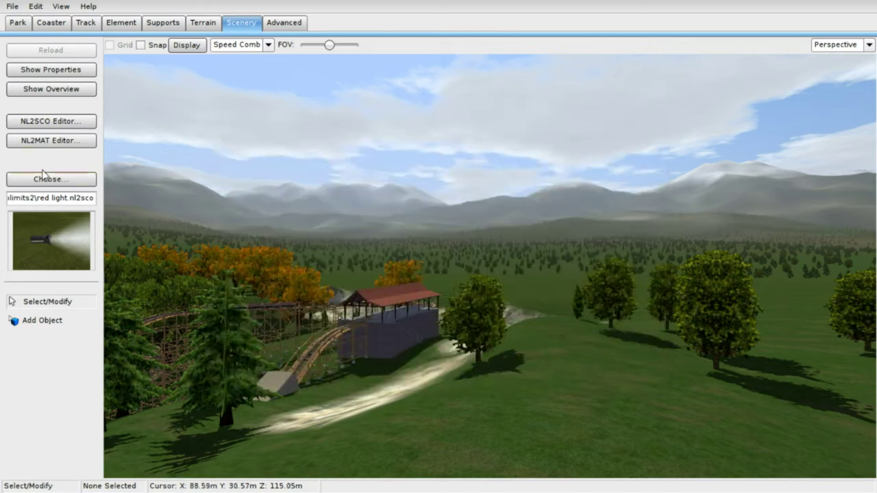
pyautogui.click(85, 123)
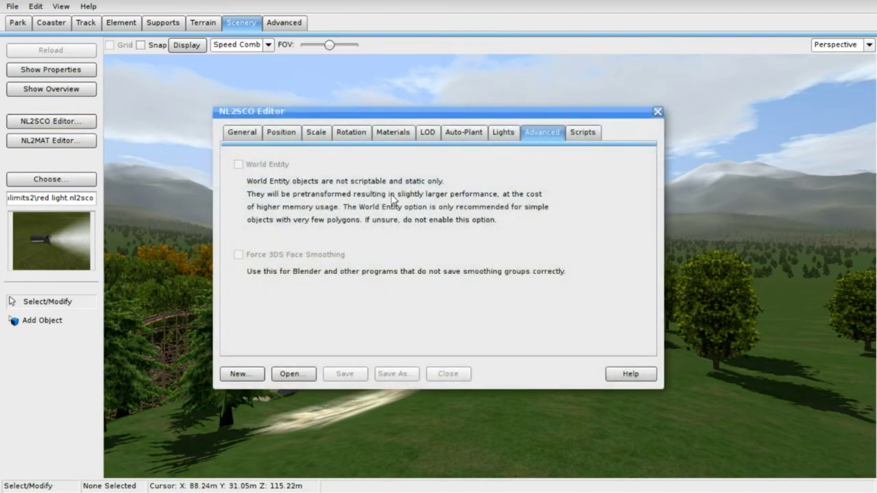
pyautogui.click(657, 112)
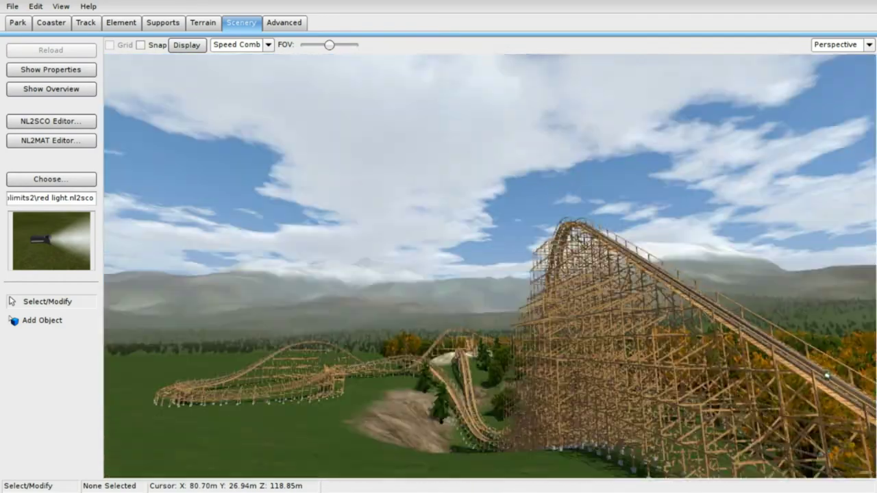